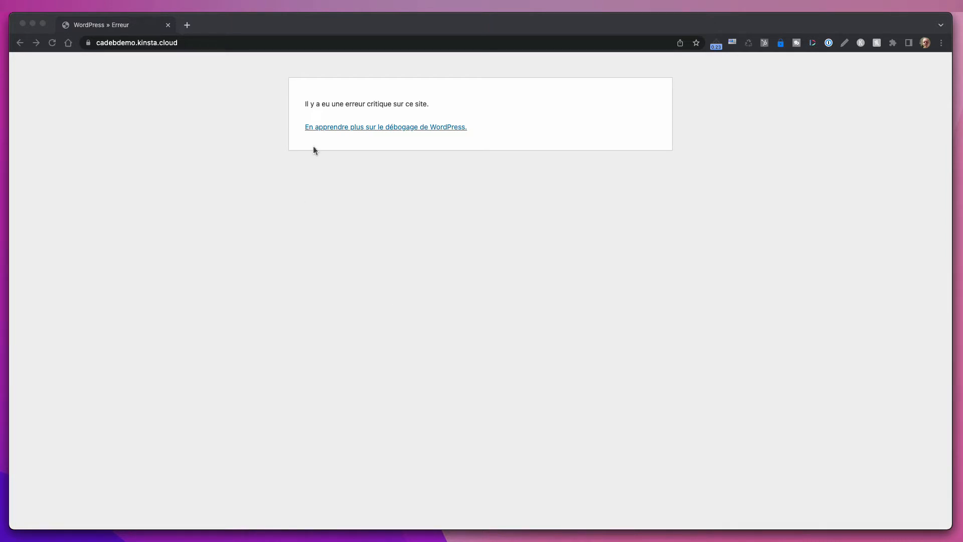
# Open the error.log viewer of the CADEB-Demo site in MyKinsta.
pyautogui.click(412, 104)
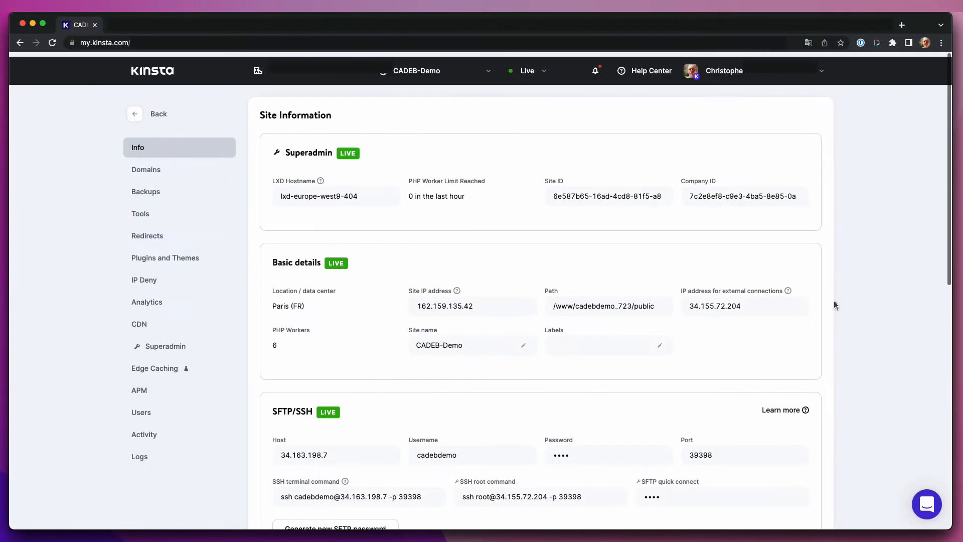
pyautogui.scroll(-5, 833, 300)
pyautogui.click(153, 460)
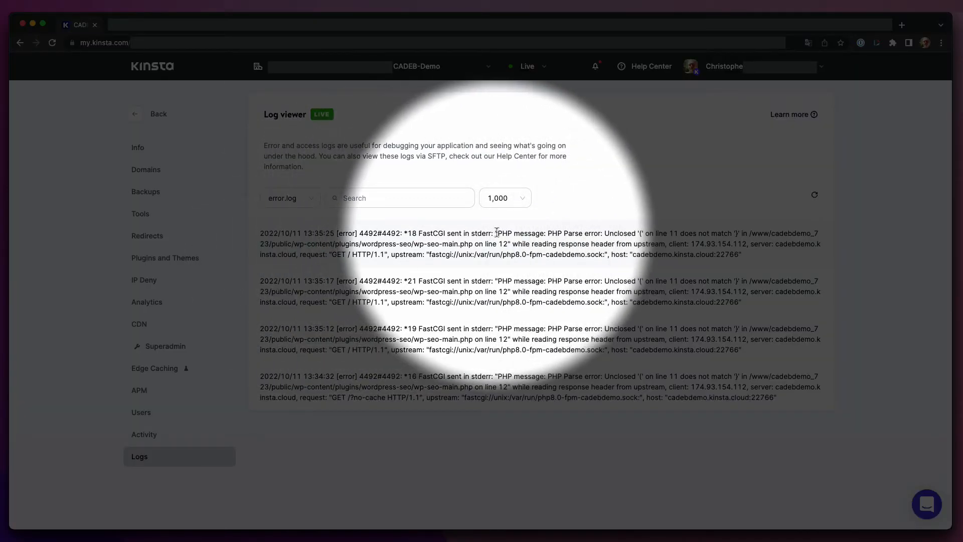
# Examine the newest PHP parse error entry for the error type, the faulty plugin's file path and the line numbers.
pyautogui.moveTo(498, 233); pyautogui.dragTo(539, 233)
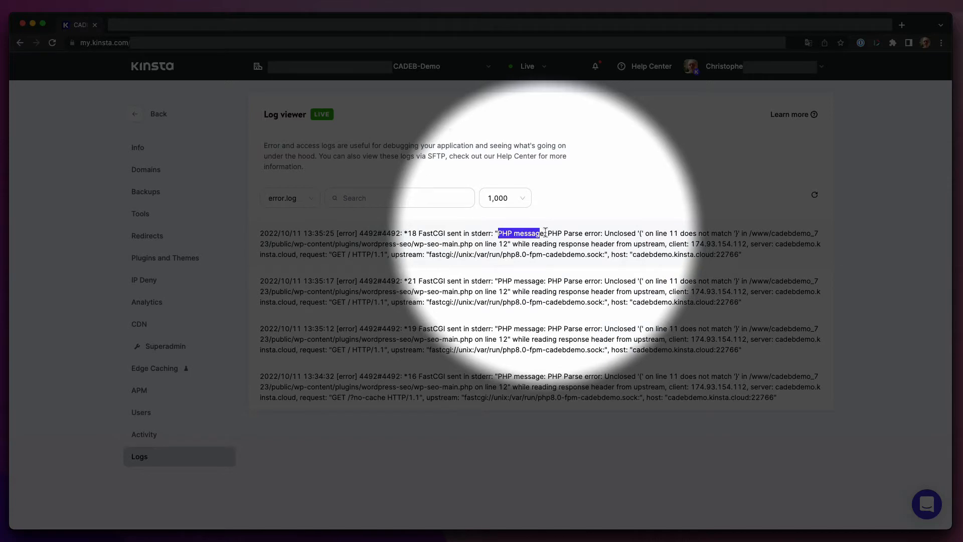
pyautogui.moveTo(604, 233); pyautogui.dragTo(668, 233)
pyautogui.doubleClick(673, 233)
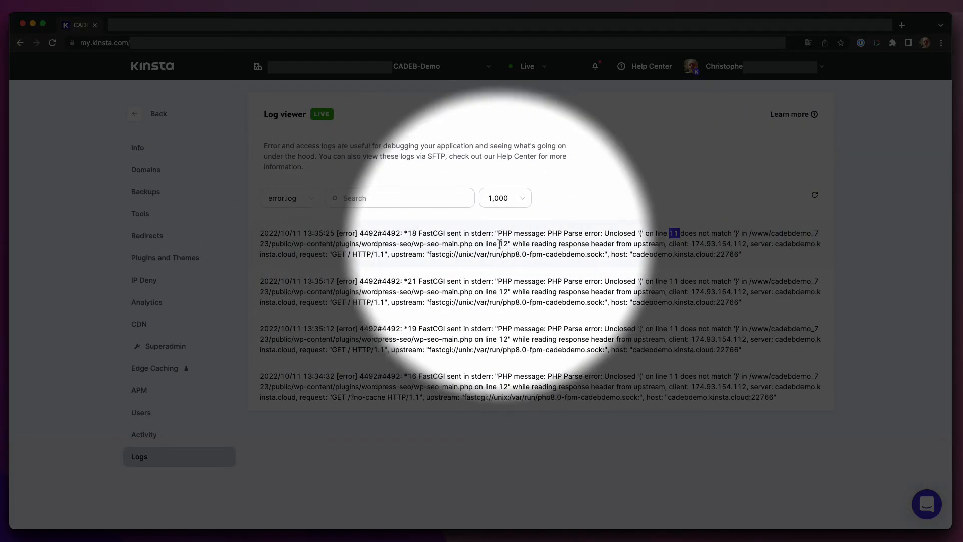
pyautogui.moveTo(473, 244); pyautogui.dragTo(749, 229)
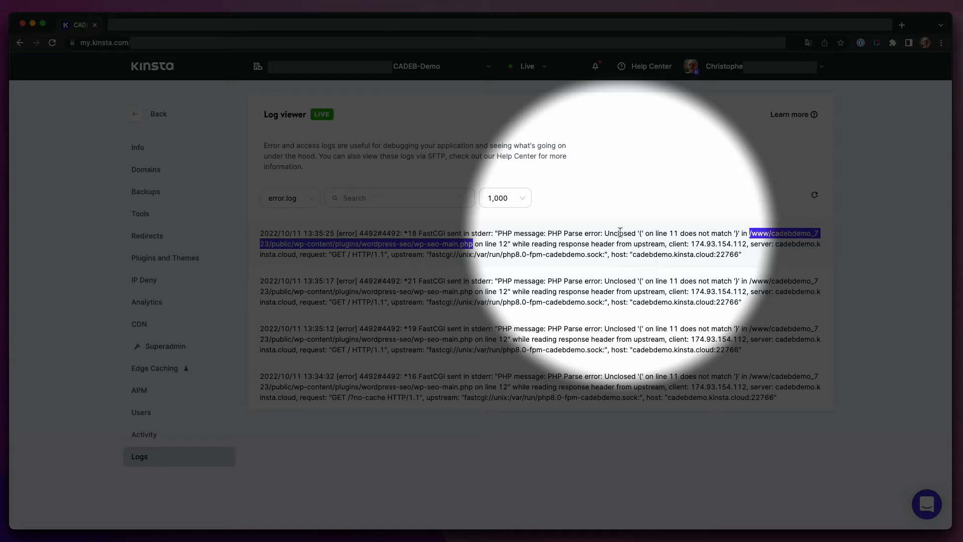
pyautogui.click(625, 233)
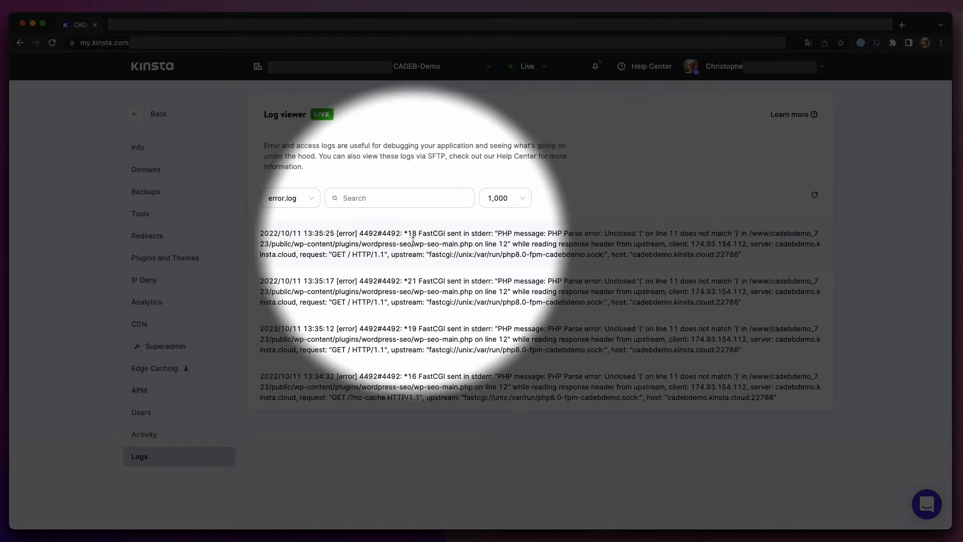
pyautogui.doubleClick(359, 244)
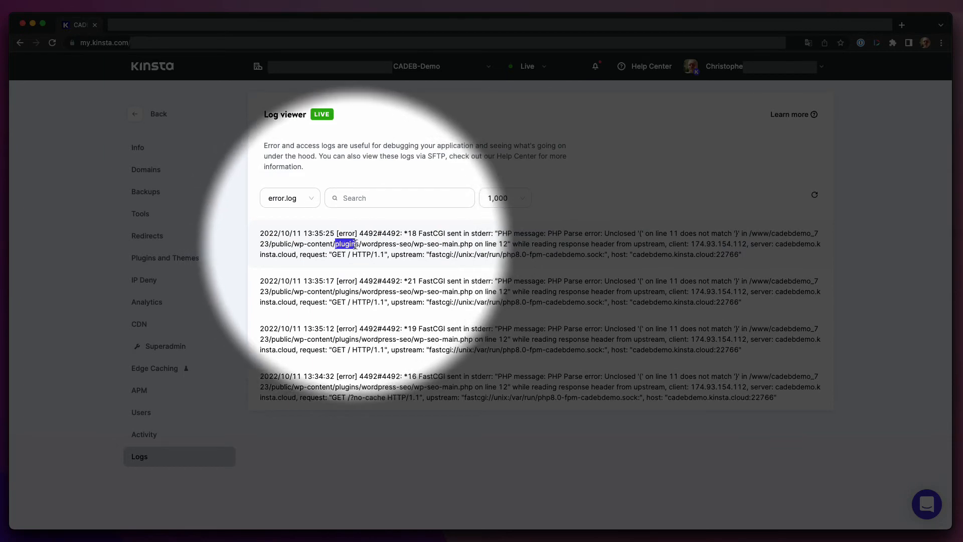
pyautogui.moveTo(361, 244); pyautogui.dragTo(472, 244)
pyautogui.click(472, 243)
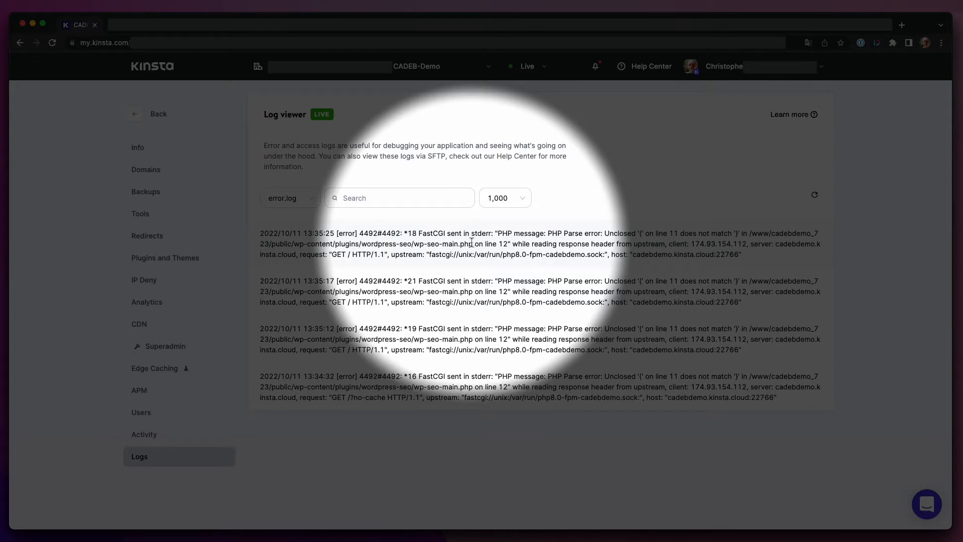
pyautogui.moveTo(411, 243); pyautogui.dragTo(362, 245)
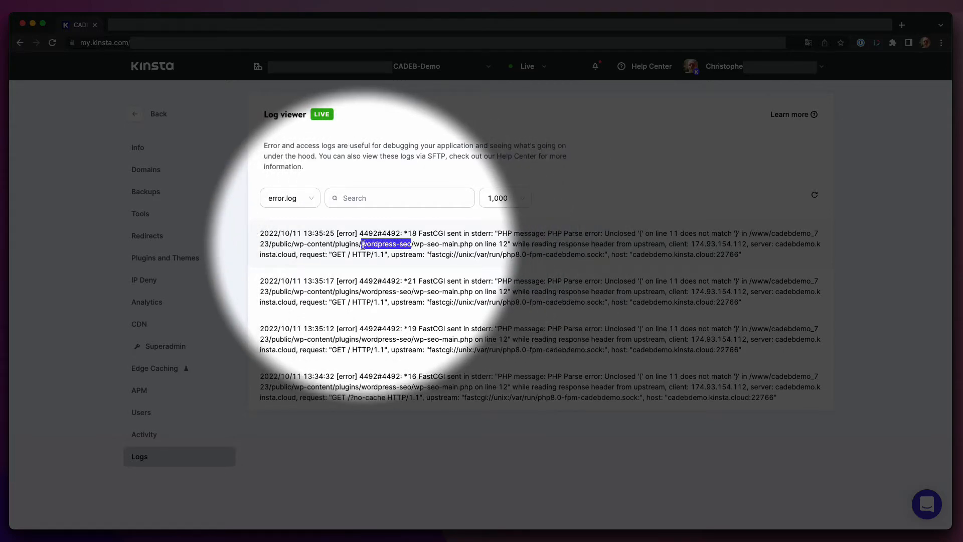
pyautogui.moveTo(474, 243); pyautogui.dragTo(414, 243)
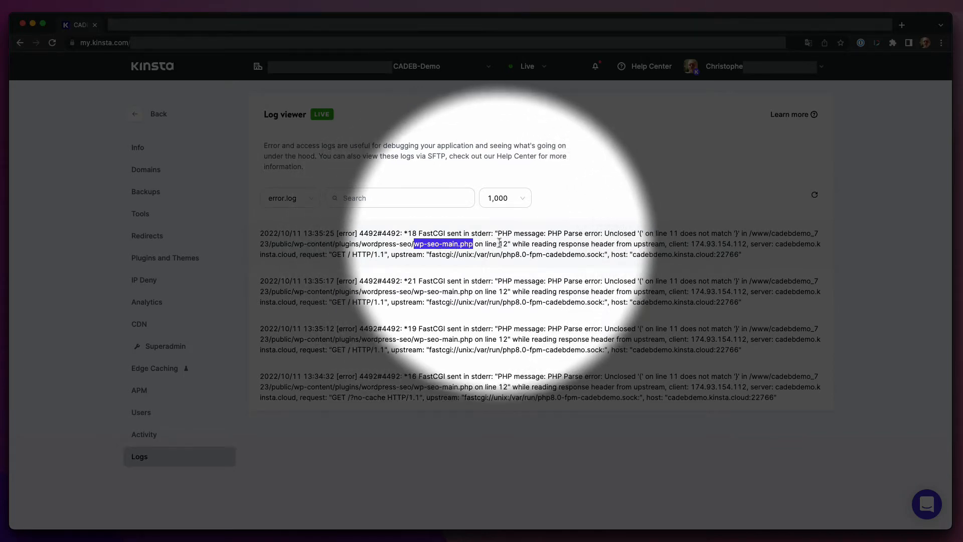
pyautogui.moveTo(499, 244); pyautogui.dragTo(508, 243)
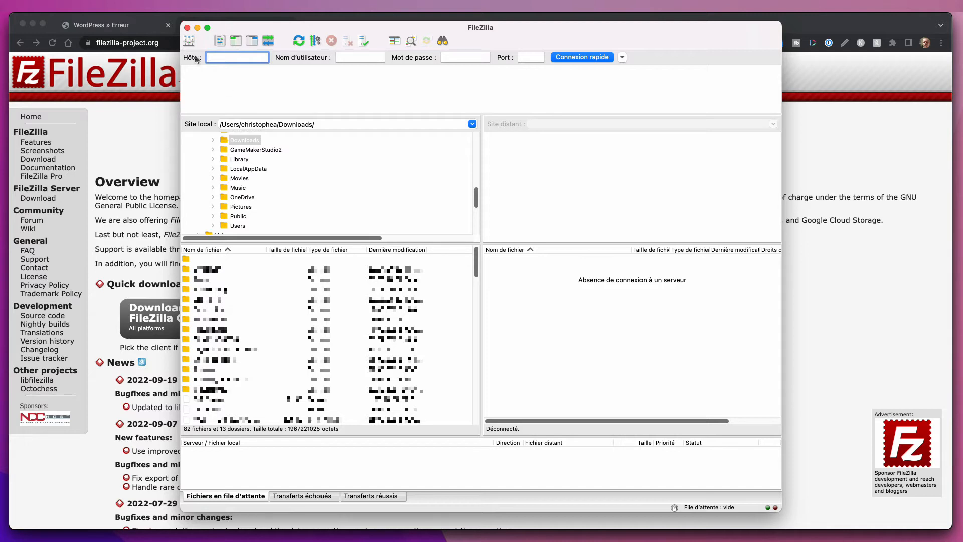
pyautogui.click(347, 56)
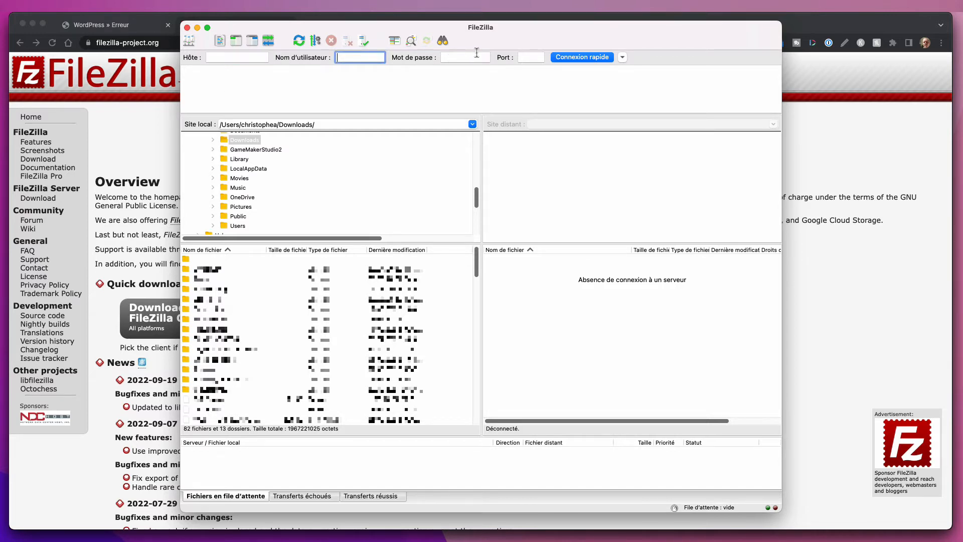
pyautogui.click(464, 57)
pyautogui.click(530, 57)
pyautogui.click(672, 55)
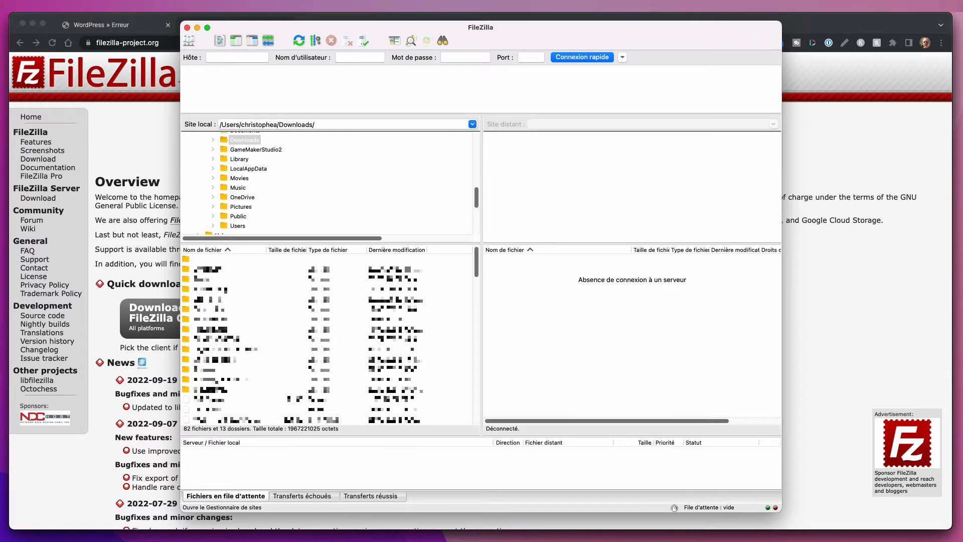
# Create a new site entry named "Demo CADEB" in FileZilla's Site Manager.
pyautogui.click(189, 41)
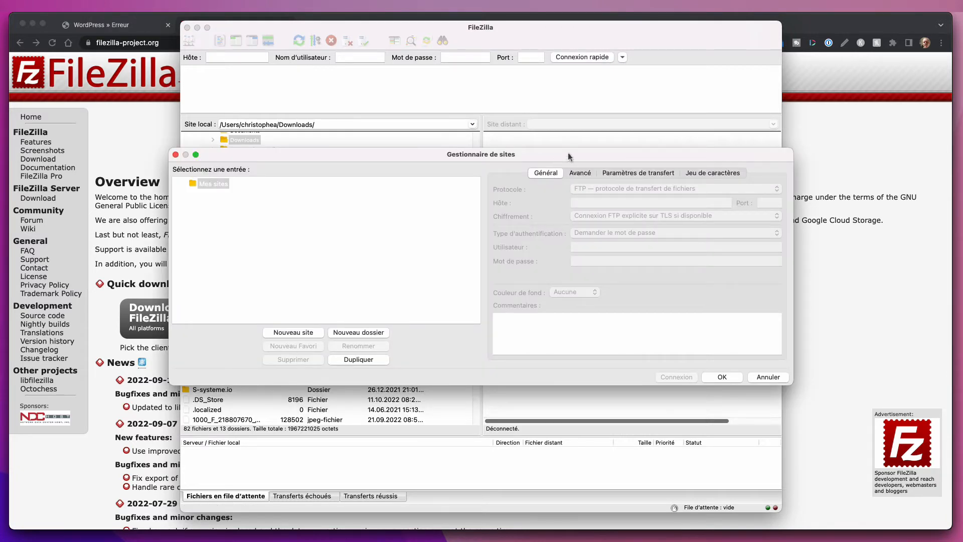
pyautogui.click(283, 333)
pyautogui.write('Demo')
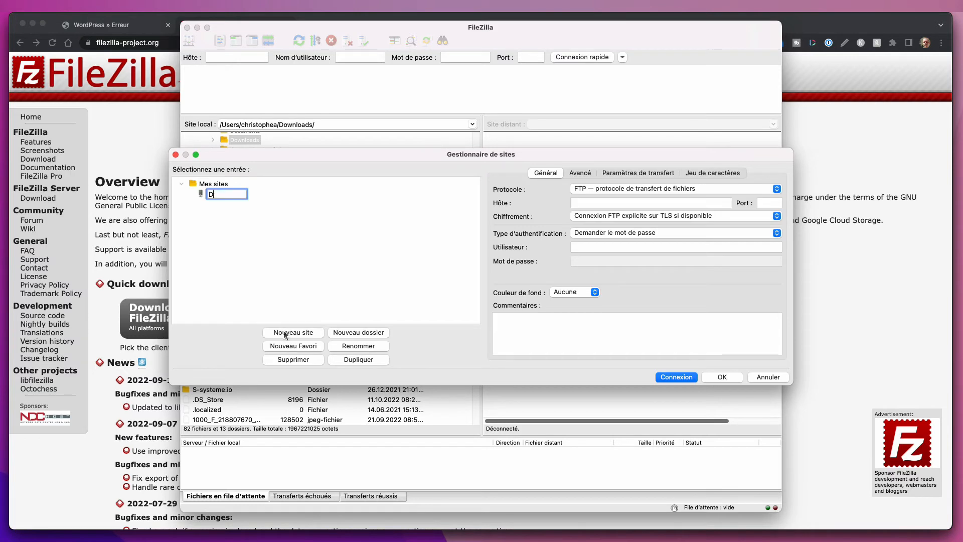
pyautogui.write('ADEB')
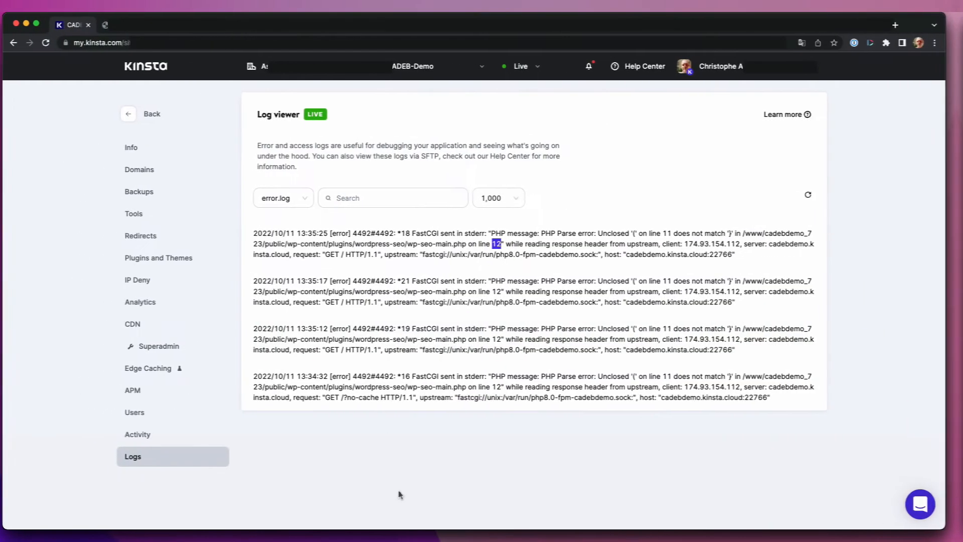
# Copy the SFTP host 34.163.198.7 from the MyKinsta site information into the Demo CADEB entry's host in FileZilla.
pyautogui.click(146, 152)
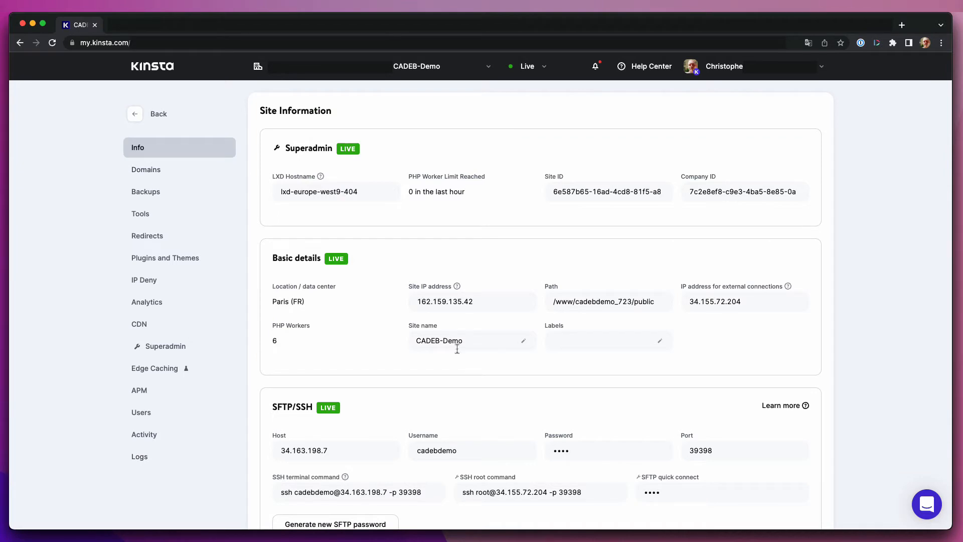
pyautogui.scroll(-2, 456, 348)
pyautogui.click(389, 397)
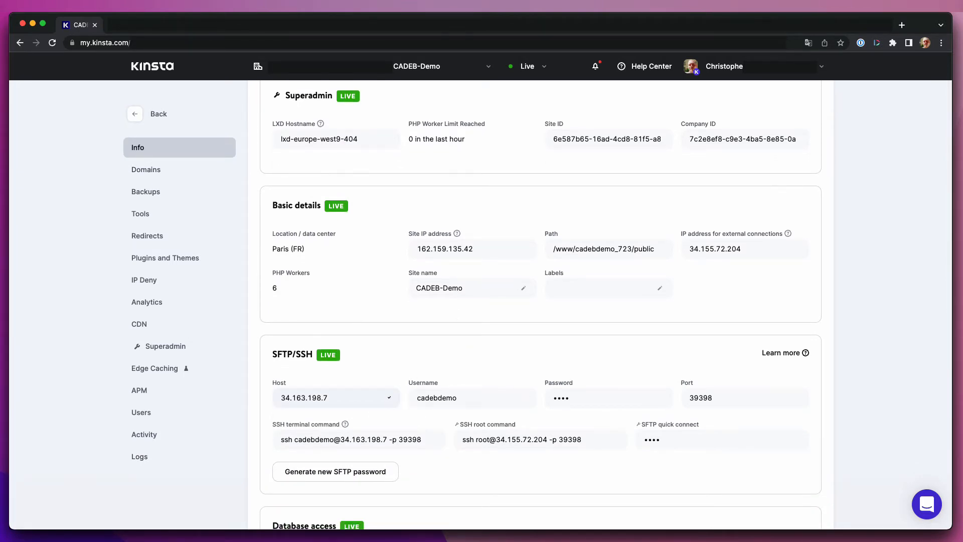
pyautogui.press('super+Tab')
pyautogui.click(584, 202)
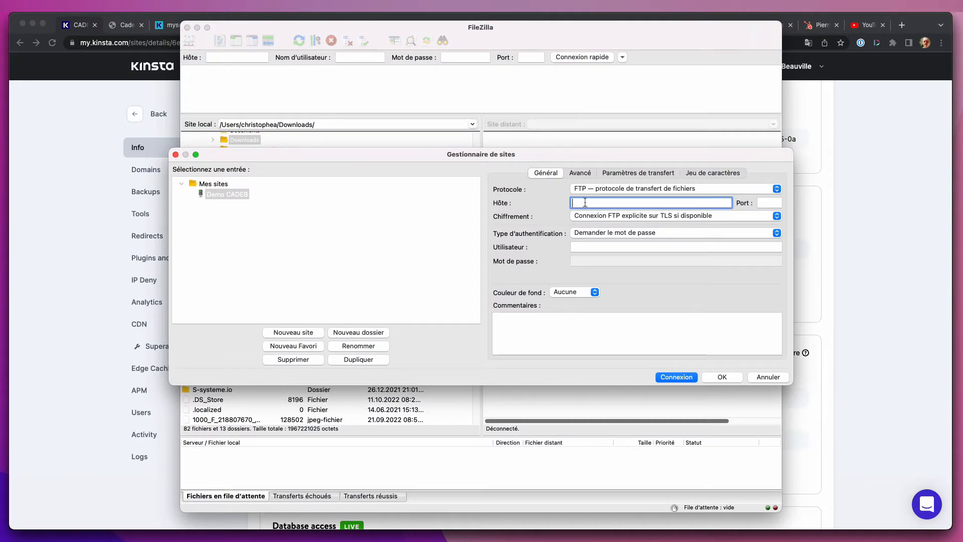
pyautogui.press('super+v')
# Copy the SFTP username cadebdemo from MyKinsta into the FileZilla site entry's user setting.
pyautogui.click(855, 245)
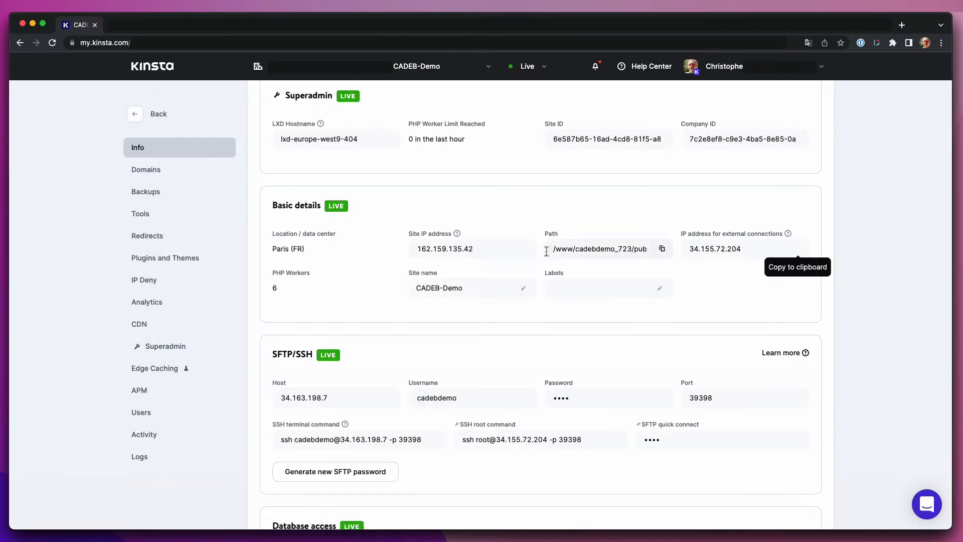
pyautogui.click(525, 398)
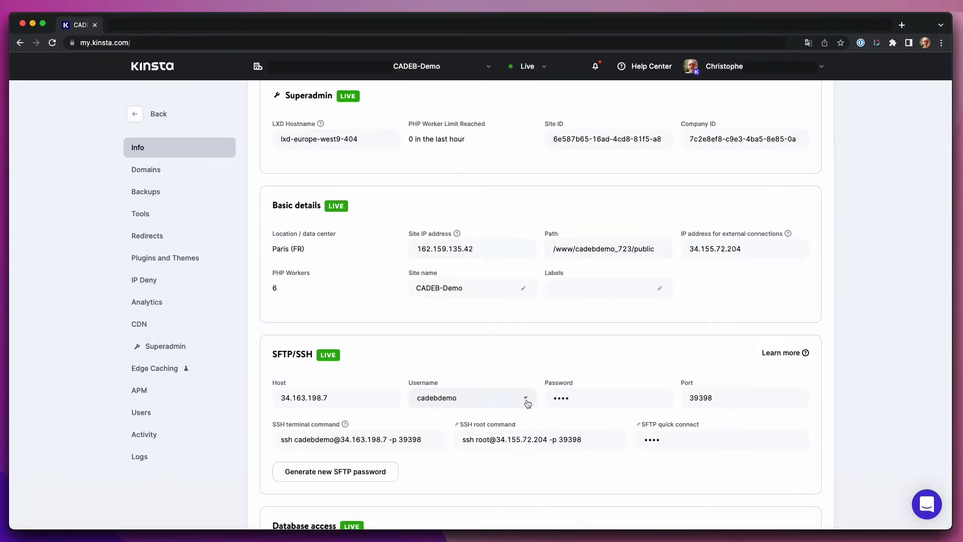
pyautogui.press('super+Tab')
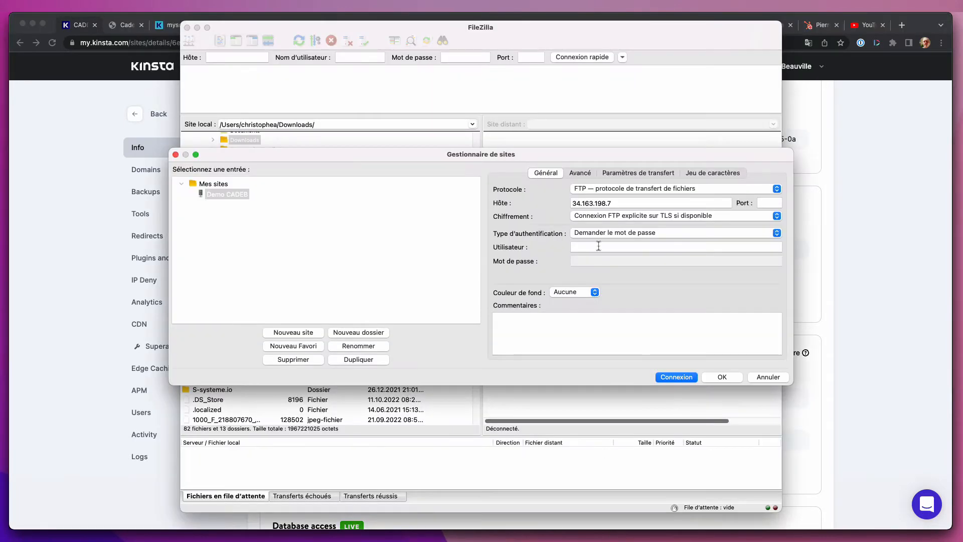
pyautogui.click(601, 246)
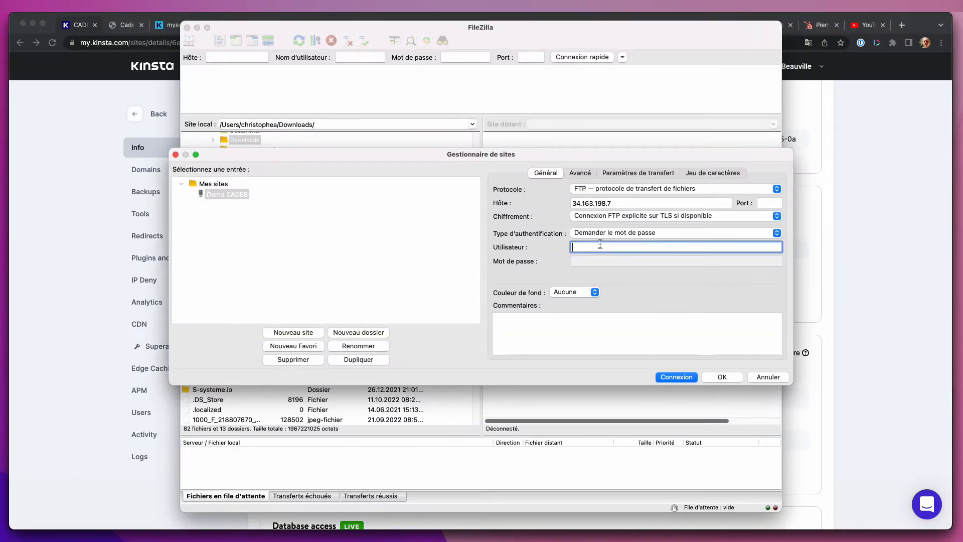
pyautogui.press('super+v')
# Copy the SFTP port 39398 from MyKinsta into the FileZilla site entry's port.
pyautogui.click(818, 437)
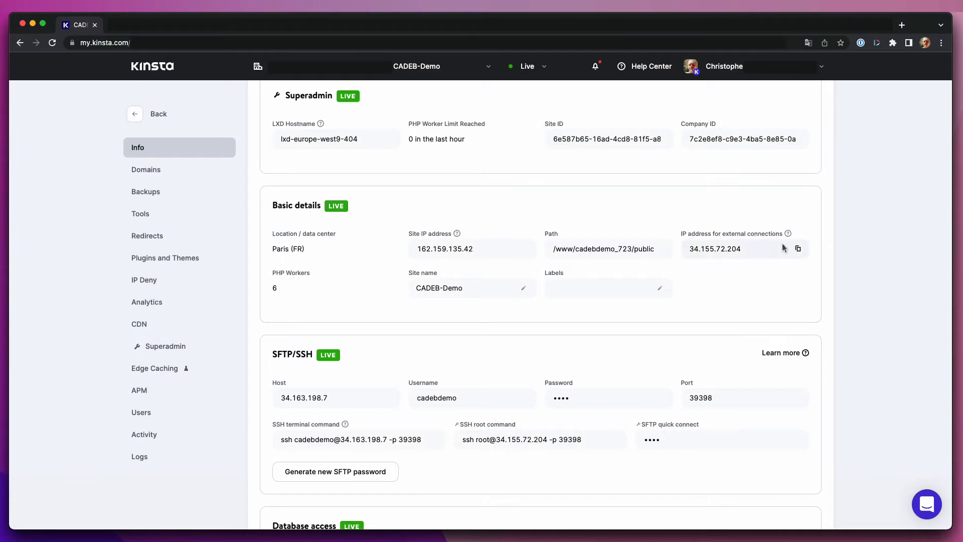
pyautogui.click(797, 398)
pyautogui.press('super+Tab')
pyautogui.click(768, 202)
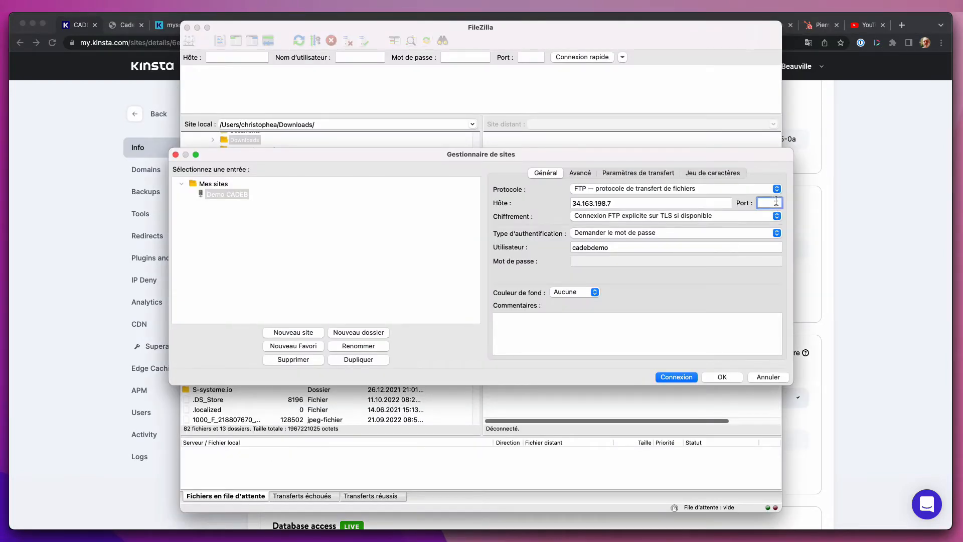
pyautogui.press('super+v')
# Set the site entry's protocol to SFTP - SSH File Transfer Protocol.
pyautogui.click(591, 188)
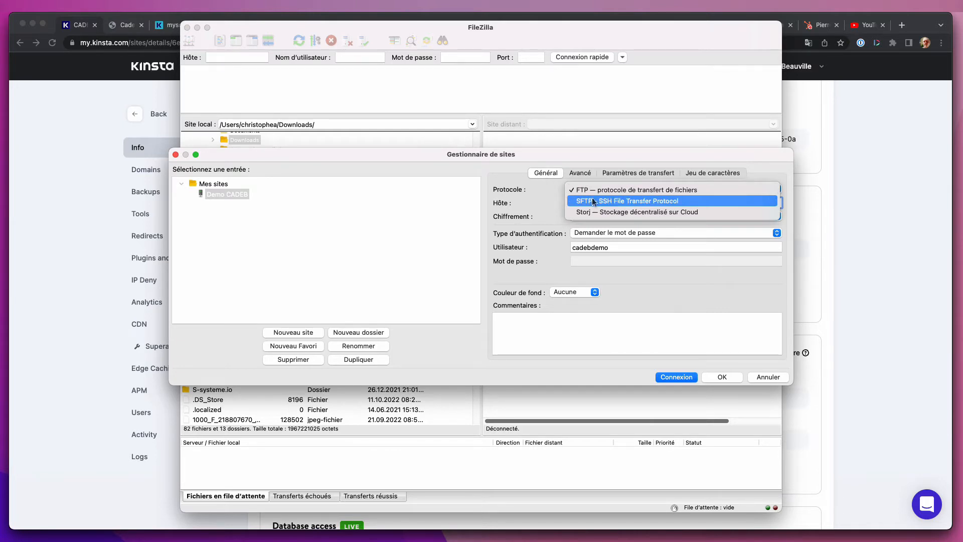
pyautogui.click(592, 200)
pyautogui.click(648, 195)
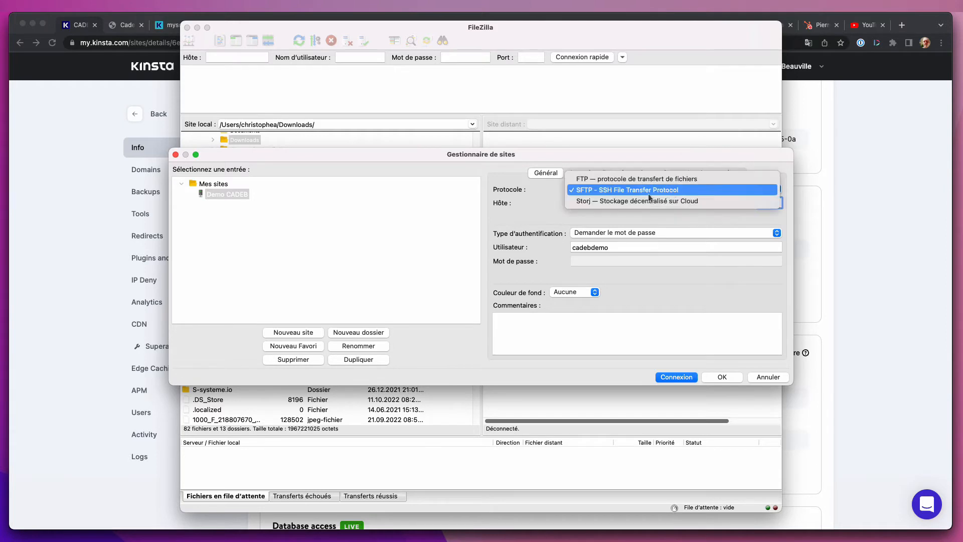
pyautogui.click(649, 194)
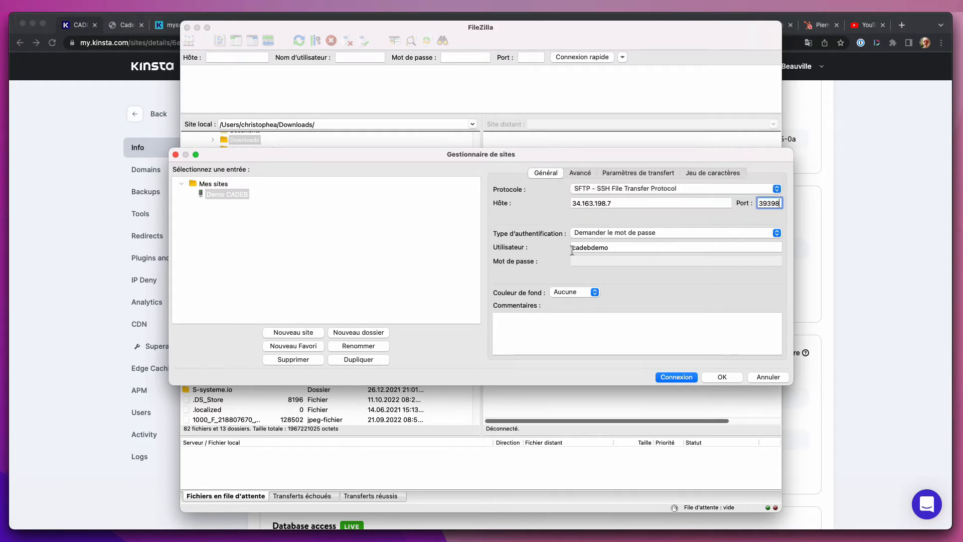
# Connect to the Demo CADEB server from FileZilla with the SFTP password copied from MyKinsta, and accept the unknown host key.
pyautogui.click(828, 379)
pyautogui.click(660, 400)
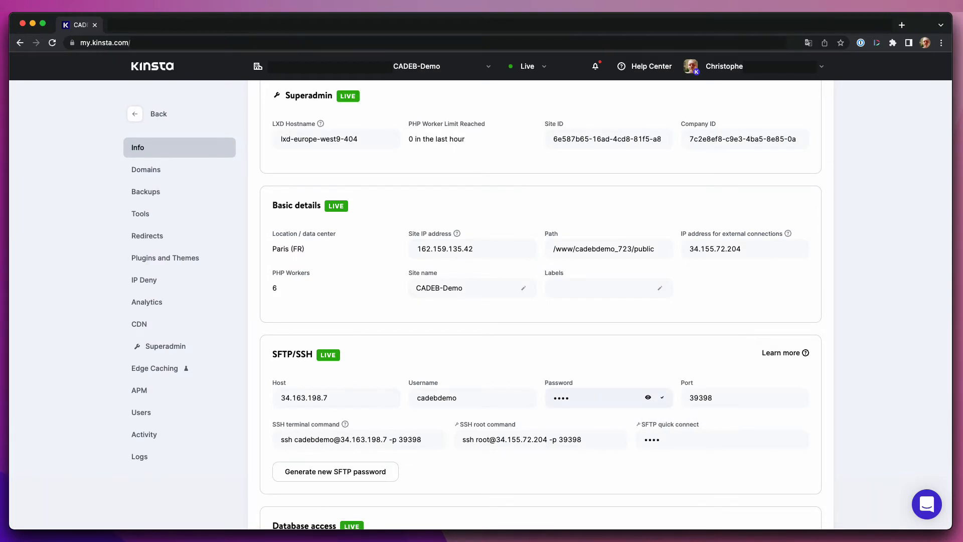
pyautogui.press('super+Tab')
pyautogui.click(676, 377)
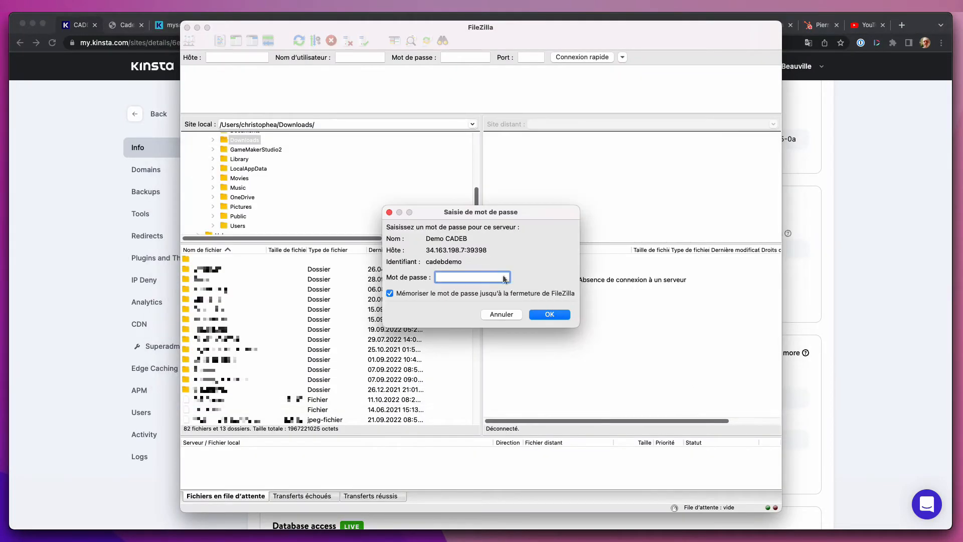
pyautogui.press('super+v')
pyautogui.click(540, 314)
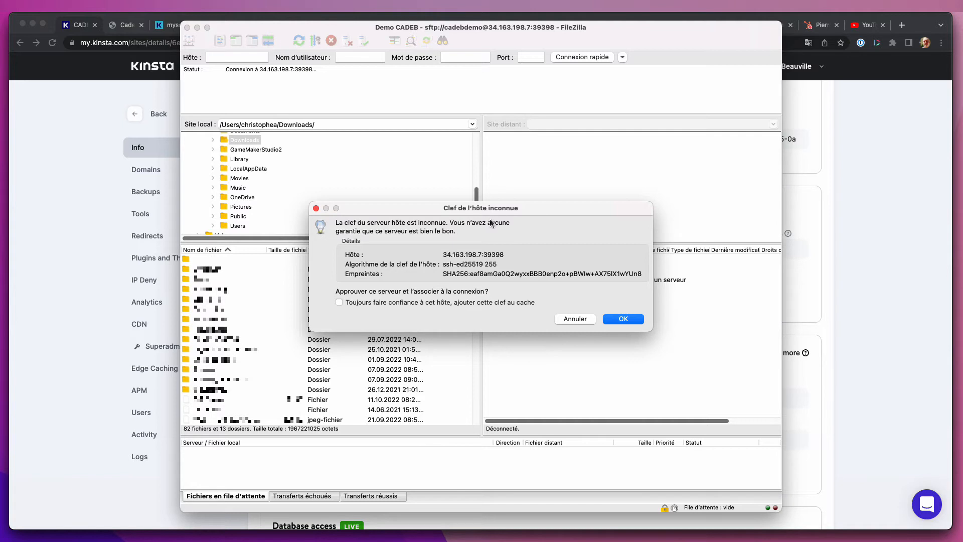
pyautogui.click(611, 321)
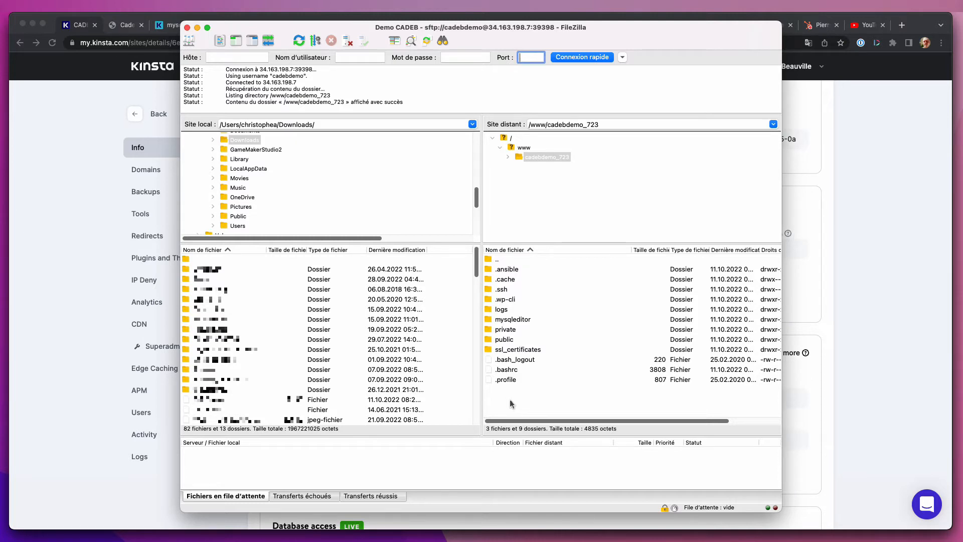
# Look inside the remote logs folder and return to its parent to open the public folder.
pyautogui.doubleClick(490, 309)
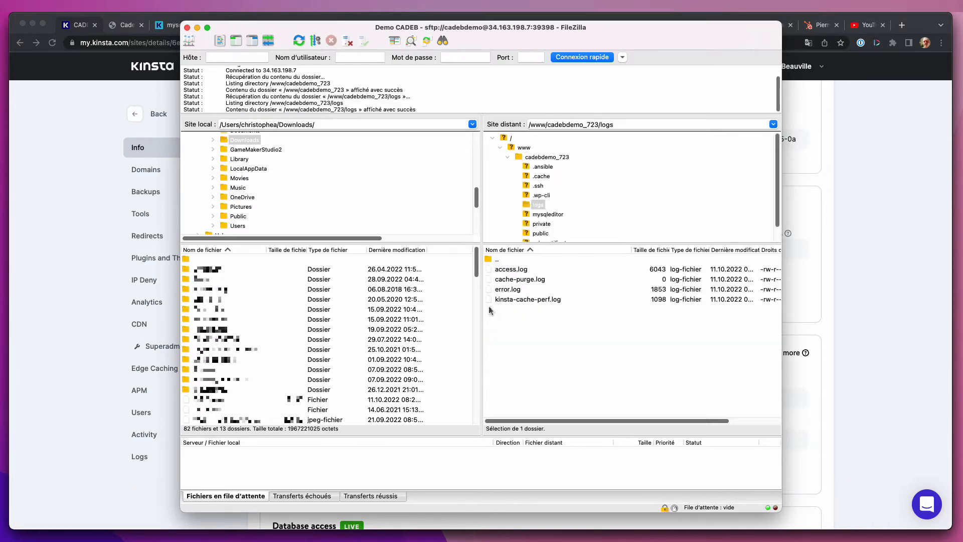
pyautogui.doubleClick(497, 259)
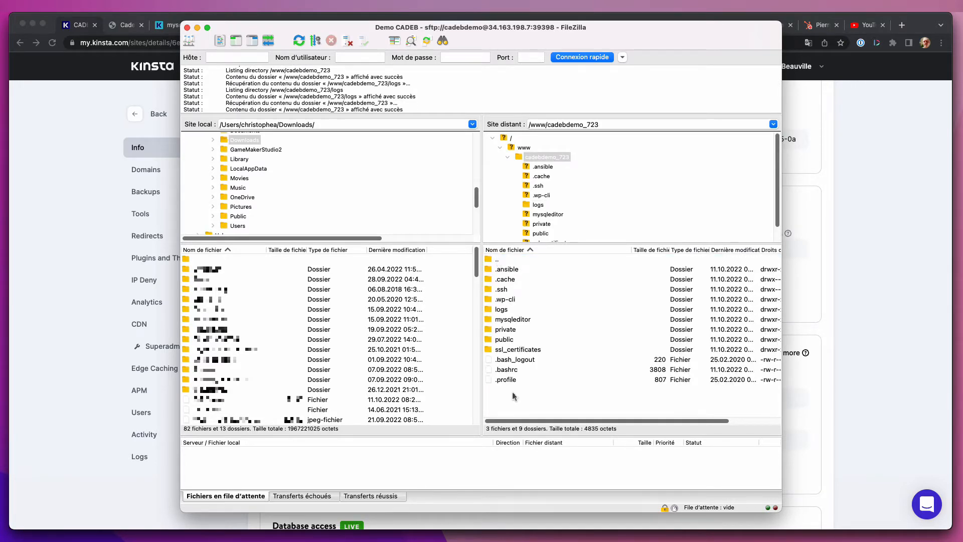
pyautogui.doubleClick(502, 340)
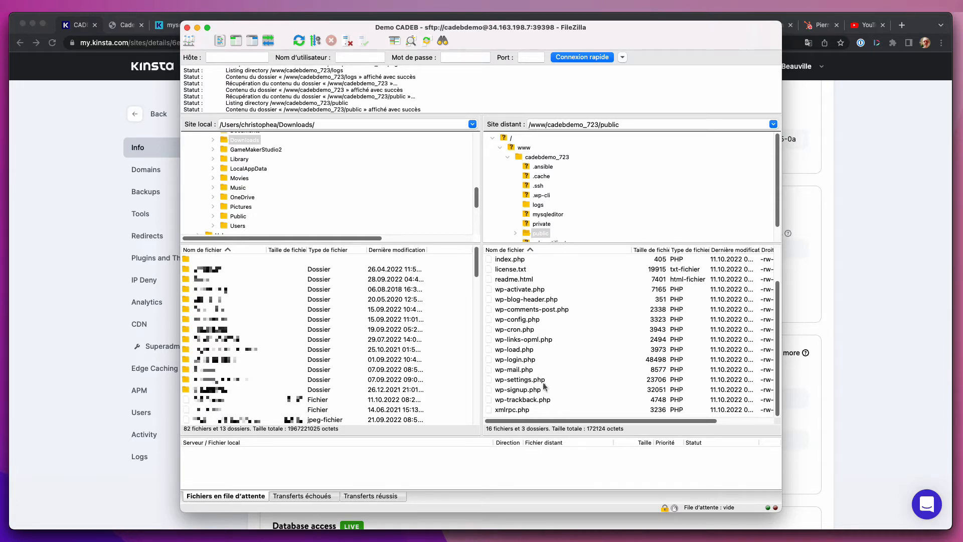
# Look through the remote public folder, go up to its parent folder and reopen public.
pyautogui.scroll(2, 547, 351)
pyautogui.scroll(-2, 527, 356)
pyautogui.scroll(2, 524, 341)
pyautogui.doubleClick(506, 261)
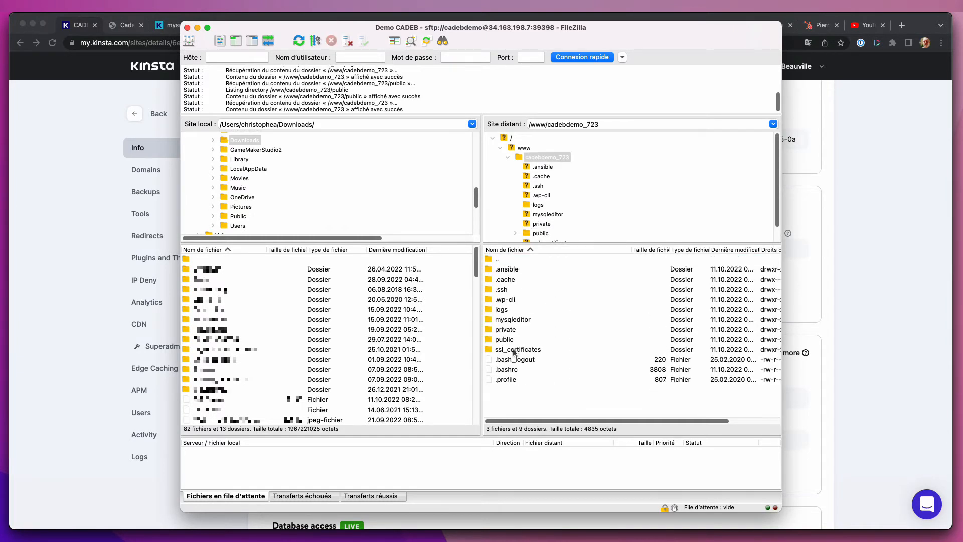
pyautogui.click(509, 340)
pyautogui.doubleClick(509, 340)
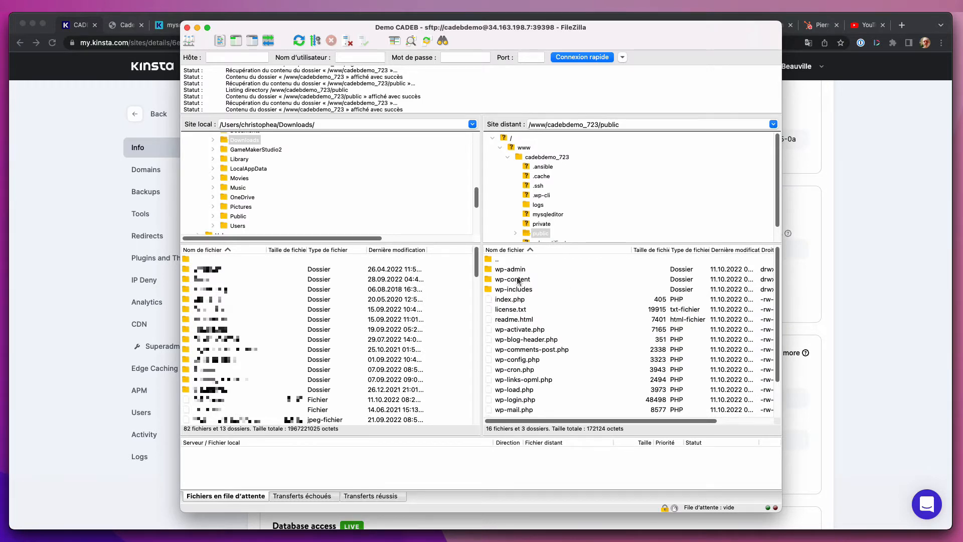
# Open wp-config.php from the remote public folder for editing.
pyautogui.scroll(-2, 519, 364)
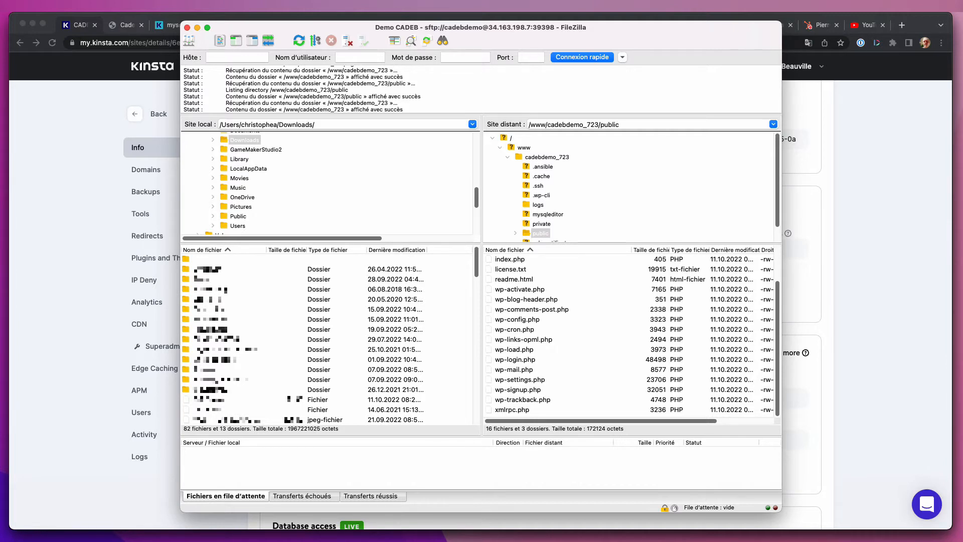
pyautogui.rightClick(518, 321)
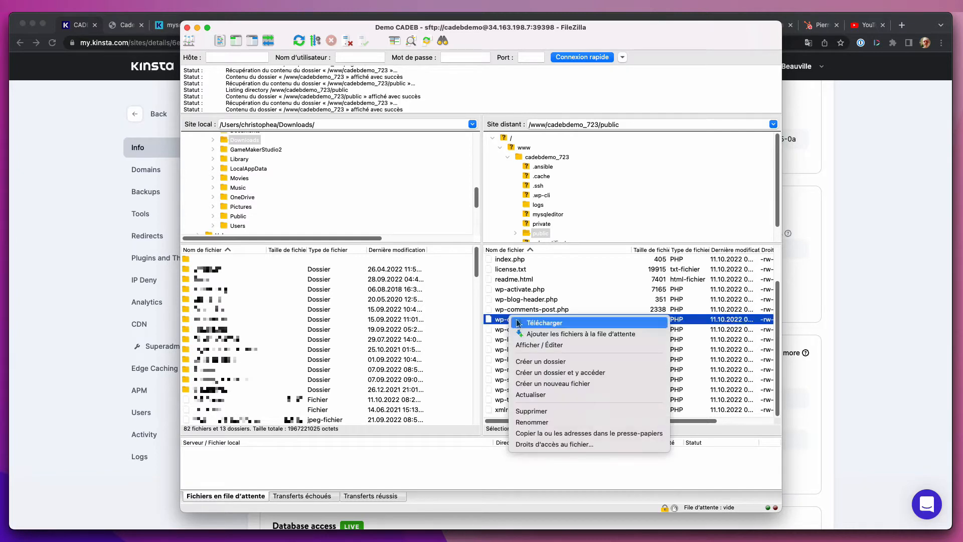
pyautogui.click(573, 347)
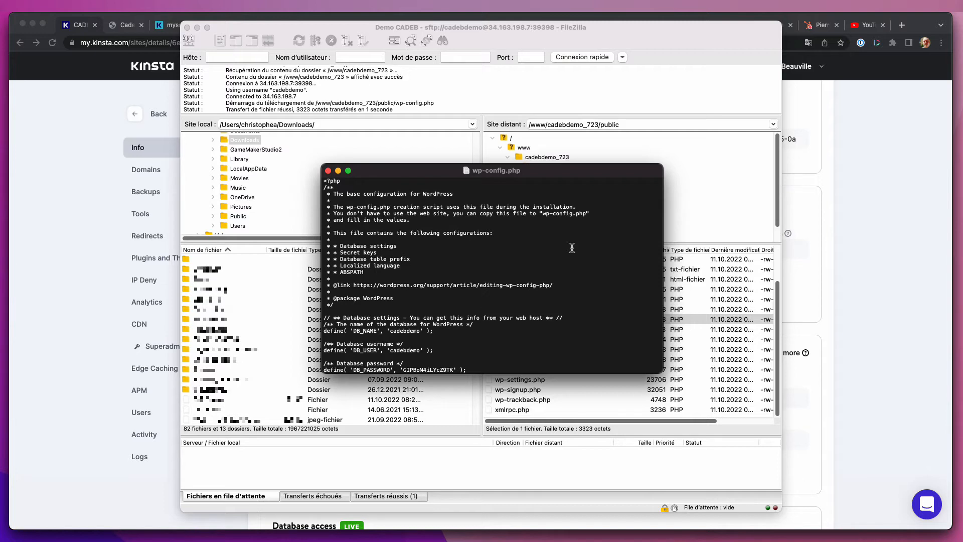
# Set the WP_DEBUG constant to true in wp-config.php.
pyautogui.scroll(-10, 552, 274)
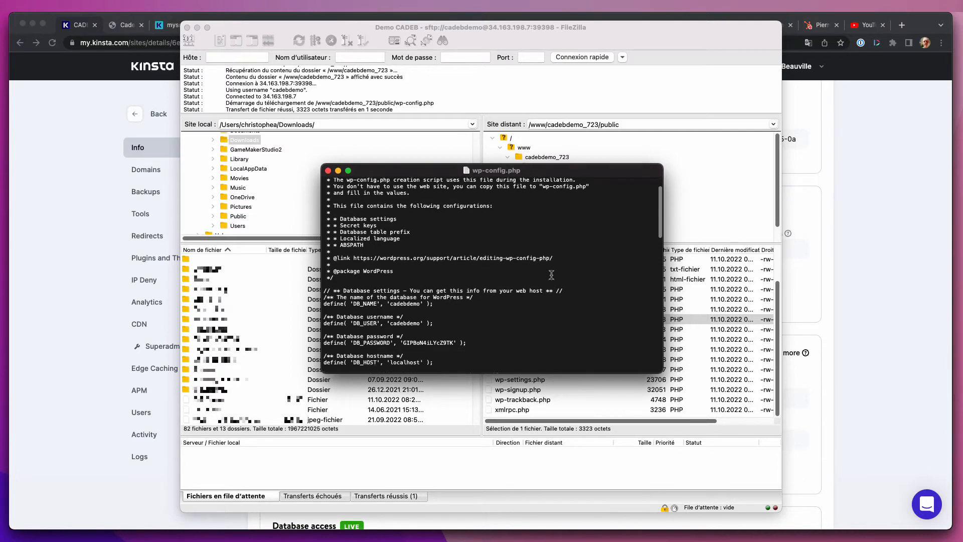
pyautogui.scroll(-10, 529, 269)
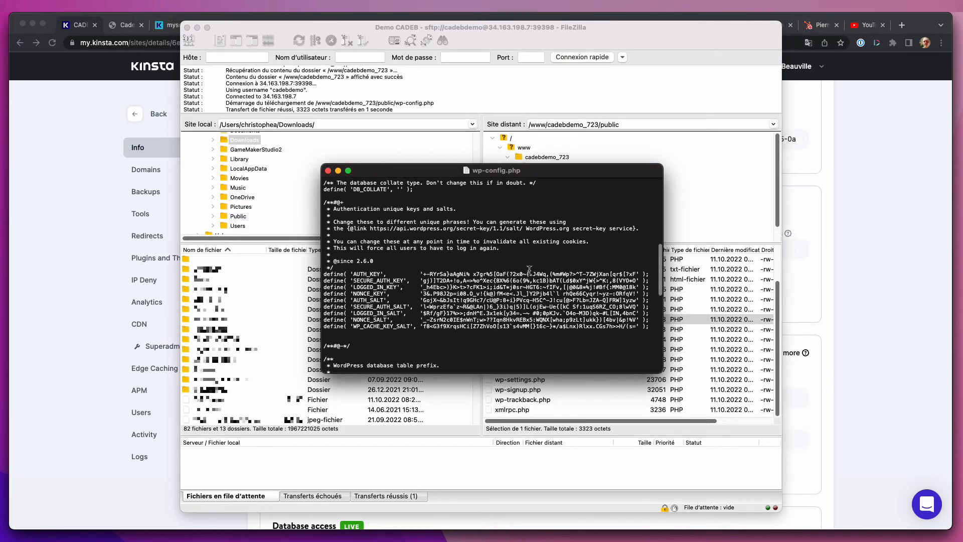
pyautogui.scroll(-5, 515, 294)
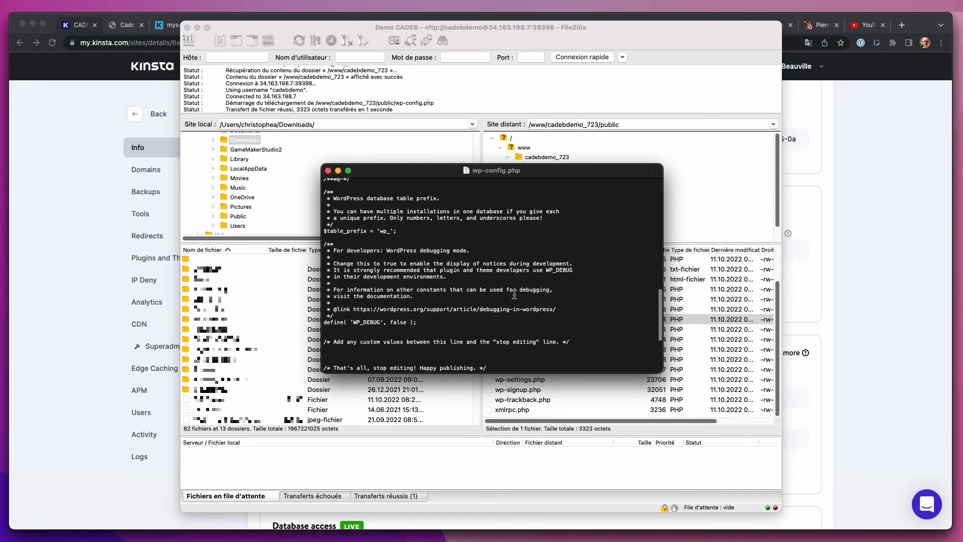
pyautogui.moveTo(324, 308); pyautogui.dragTo(414, 308)
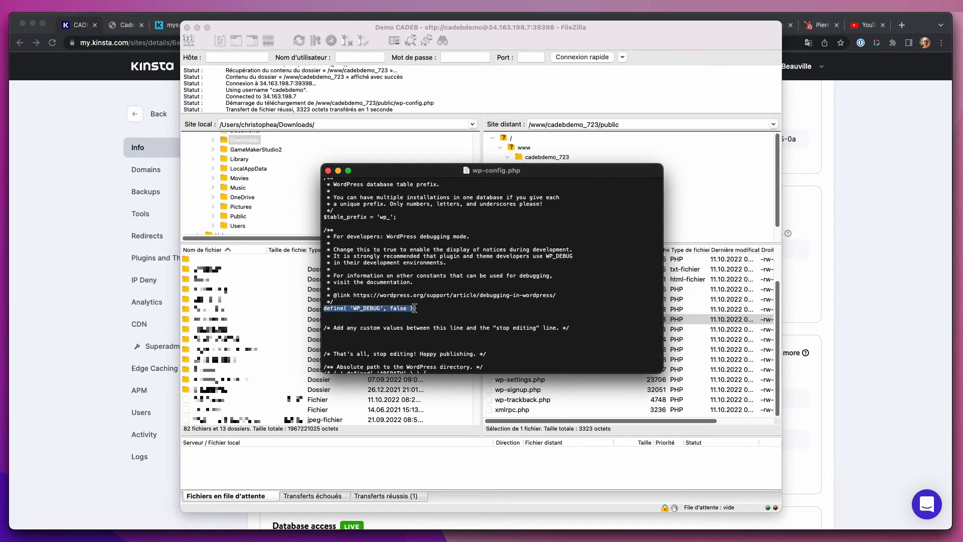
pyautogui.click(407, 307)
pyautogui.doubleClick(407, 307)
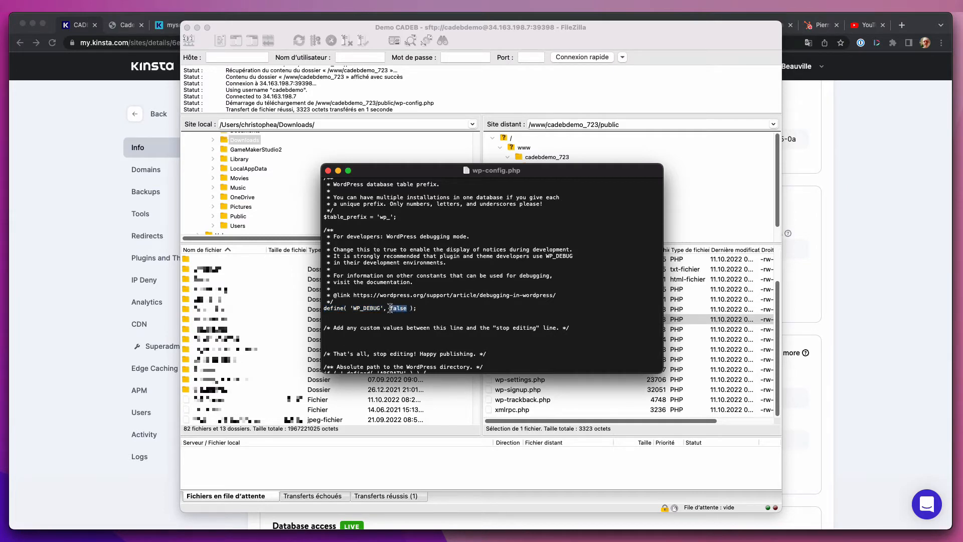
pyautogui.write('true')
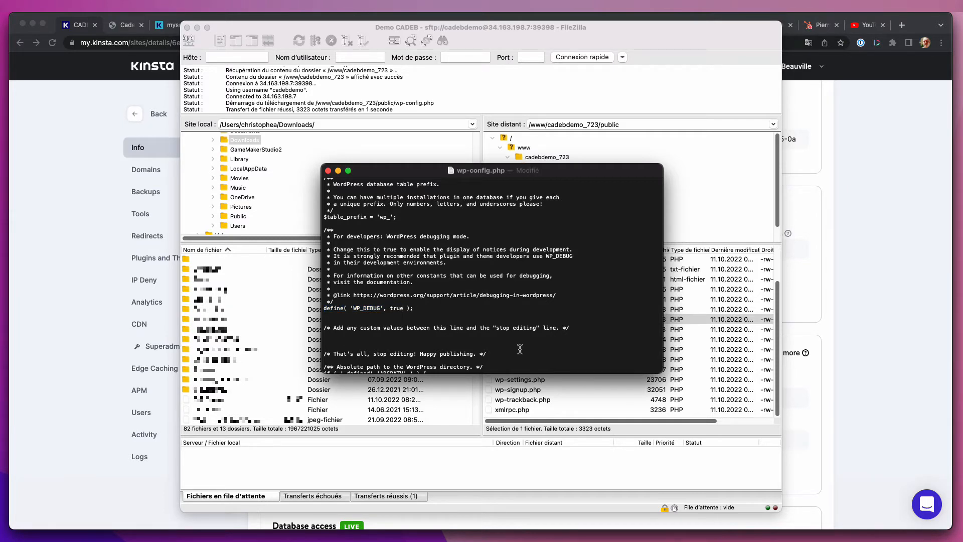
# Save wp-config.php and send the modified file back to the server.
pyautogui.click(564, 282)
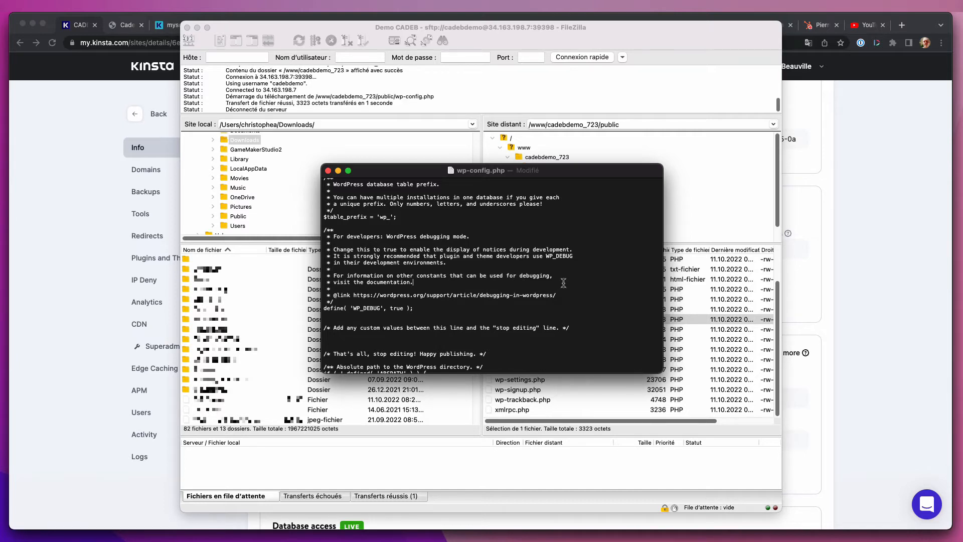
pyautogui.press('super+s')
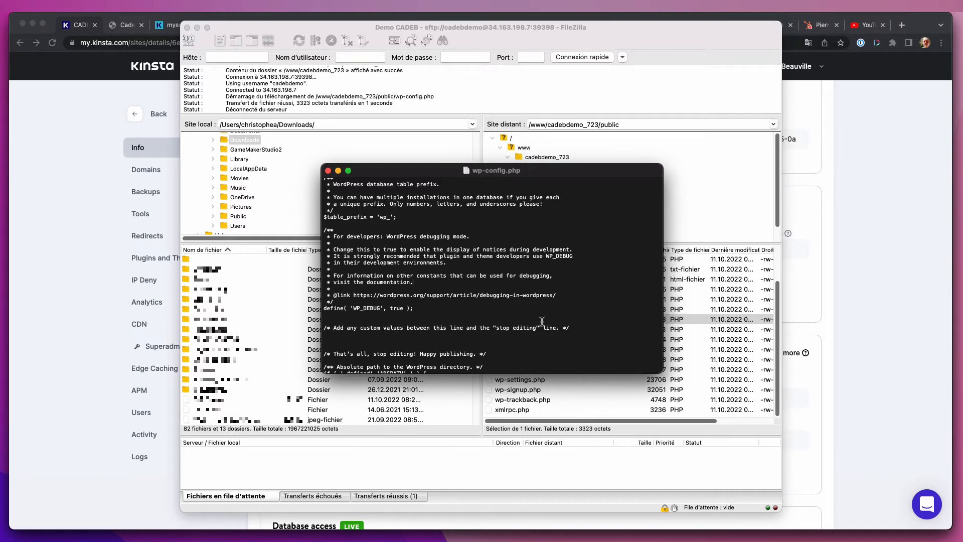
pyautogui.click(565, 27)
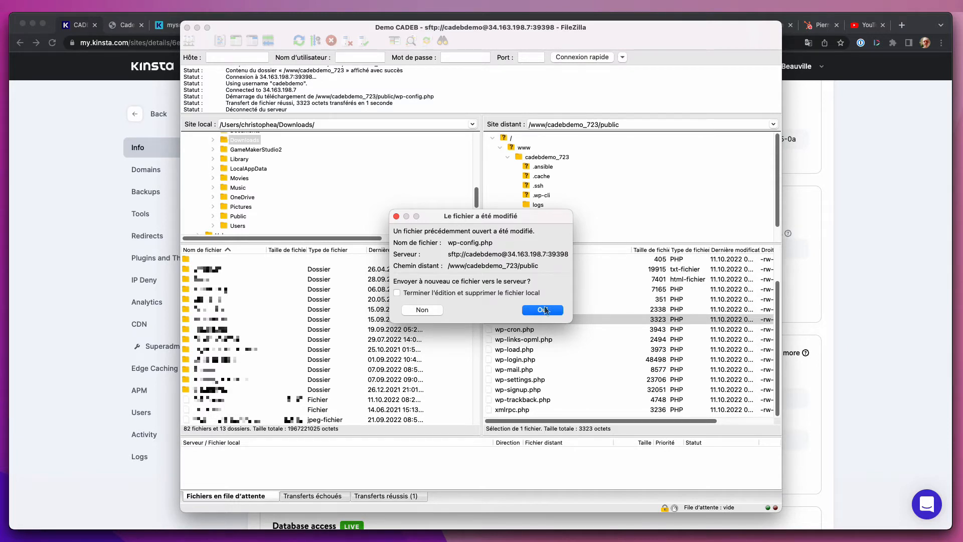
pyautogui.click(544, 309)
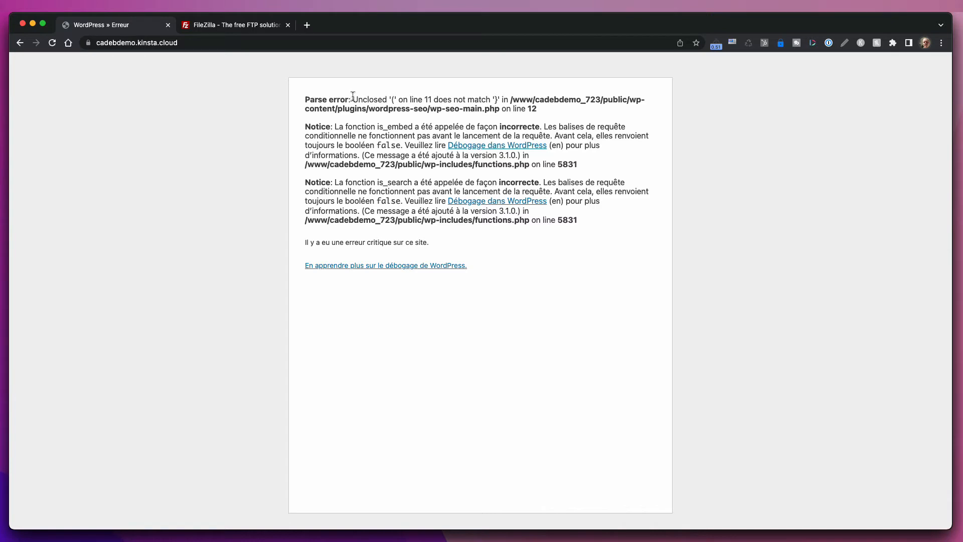
# Examine the parse error on the site's error page for the faulty plugin folder and file name.
pyautogui.moveTo(353, 96); pyautogui.dragTo(386, 98)
pyautogui.moveTo(629, 98); pyautogui.dragTo(427, 109)
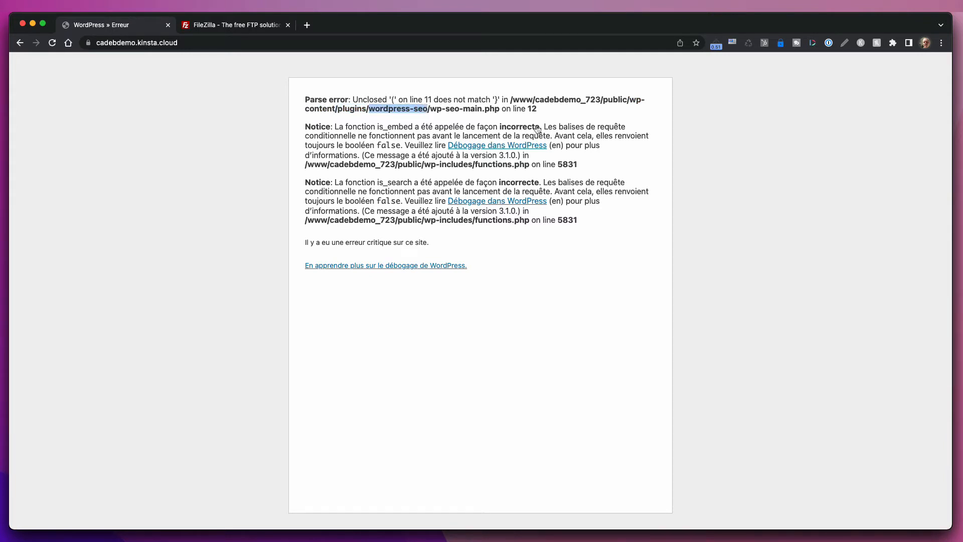
pyautogui.moveTo(430, 108); pyautogui.dragTo(497, 109)
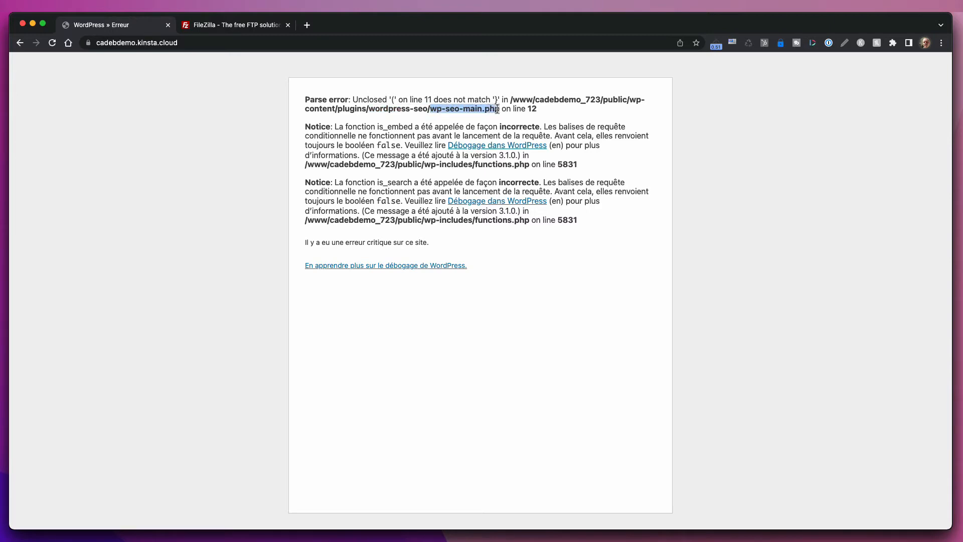
pyautogui.click(575, 117)
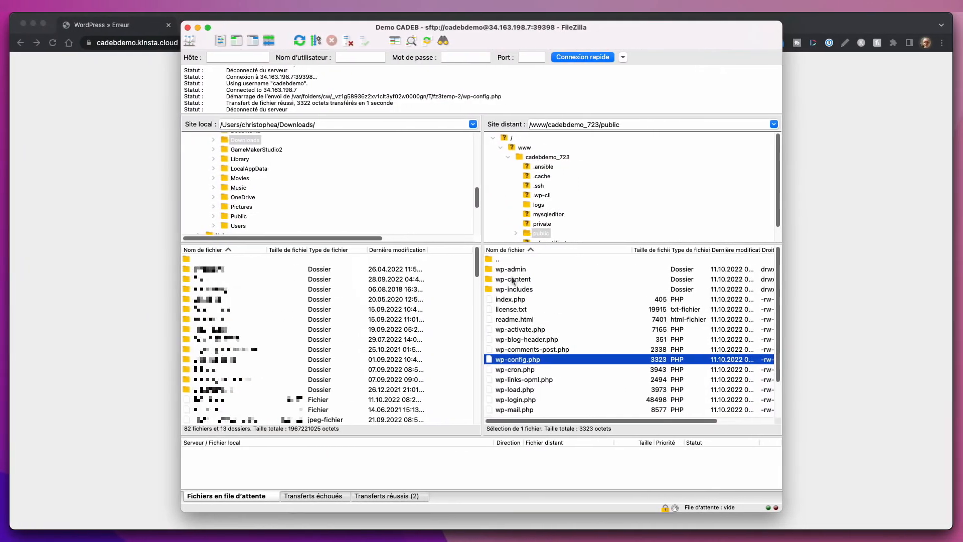
# Switch to FileZilla and open the remote folder wp-content/plugins/wordpress-seo.
pyautogui.doubleClick(583, 280)
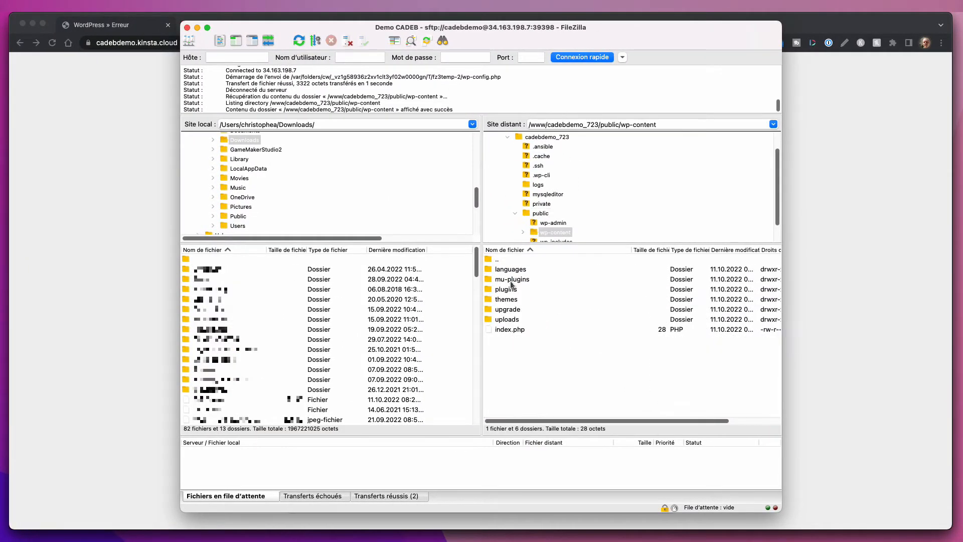
pyautogui.doubleClick(506, 289)
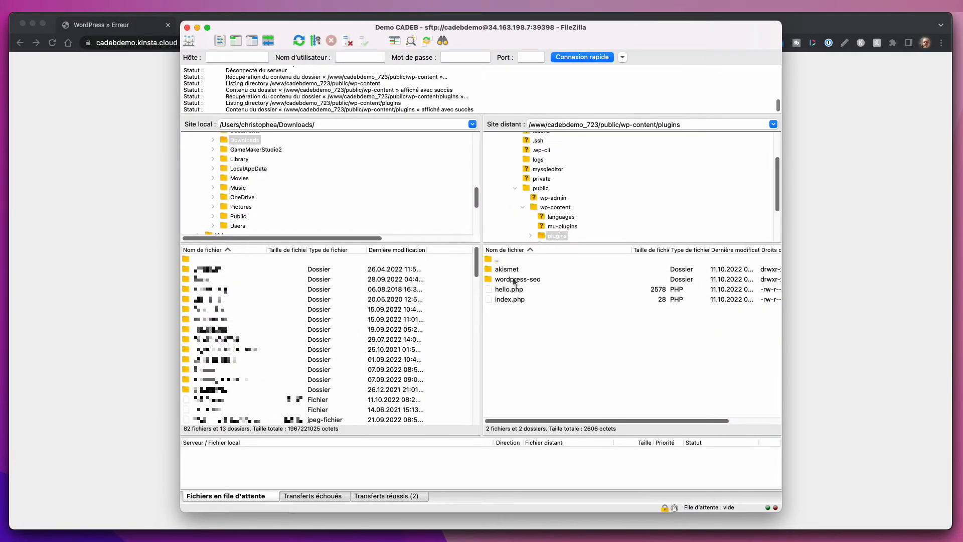
pyautogui.doubleClick(513, 277)
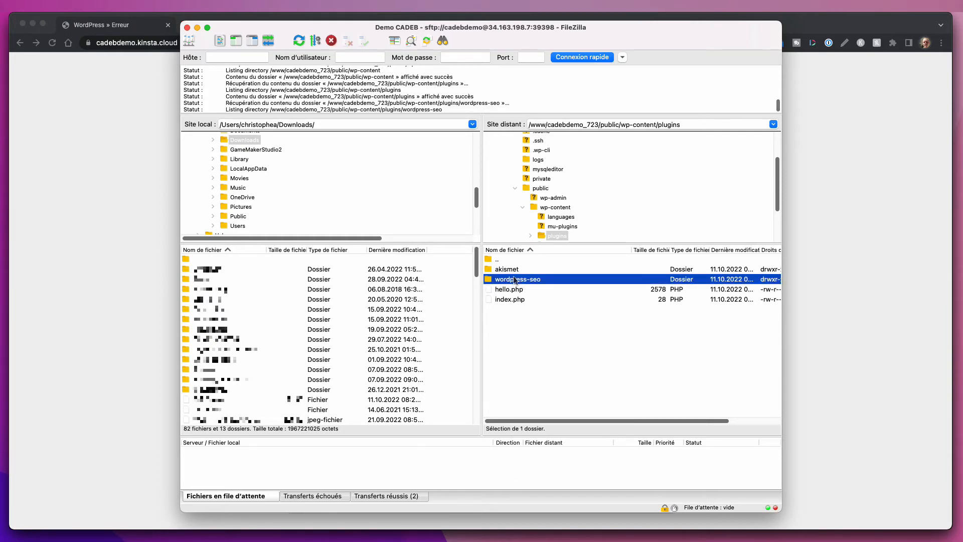
# Open wp-seo-main.php from the wordpress-seo folder for editing and move its window clear of the wp-config.php one.
pyautogui.scroll(-1, 526, 381)
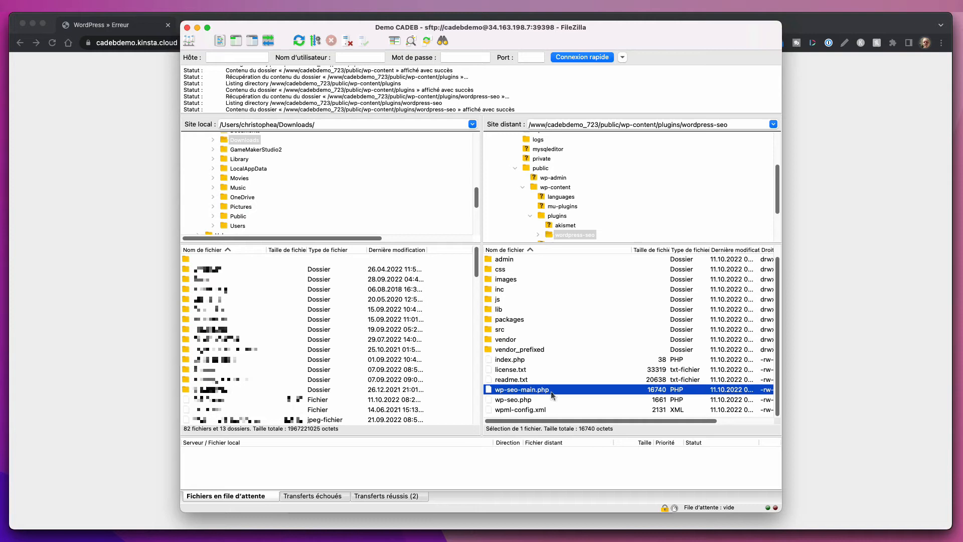
pyautogui.rightClick(523, 388)
pyautogui.click(541, 416)
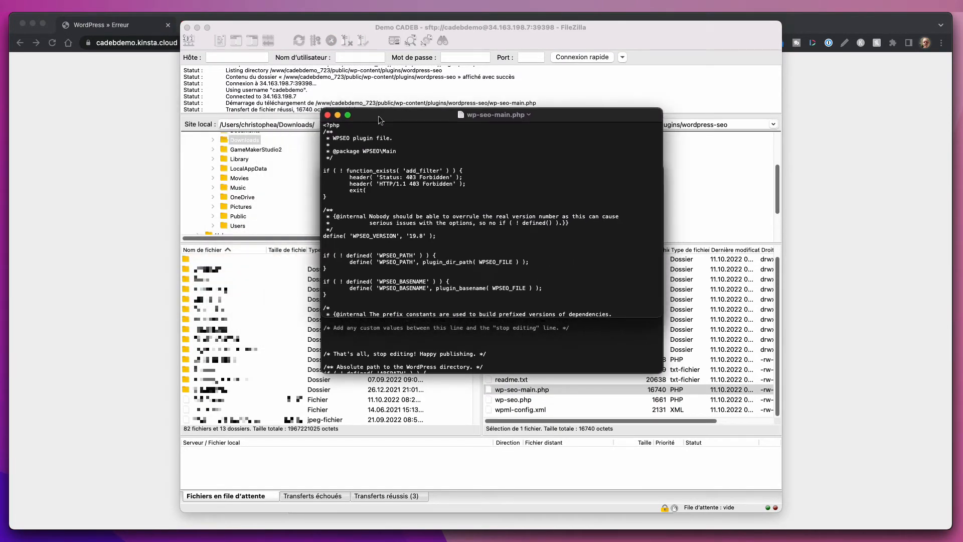
pyautogui.moveTo(379, 119); pyautogui.dragTo(290, 145)
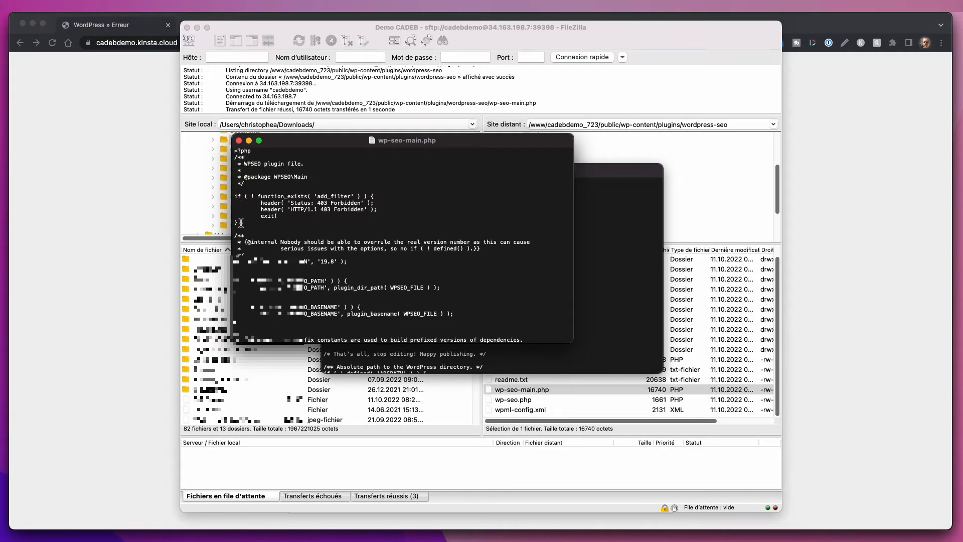
# Check the line numbers in the parse error on the browser's error page and return to the open wp-seo-main.php.
pyautogui.click(823, 236)
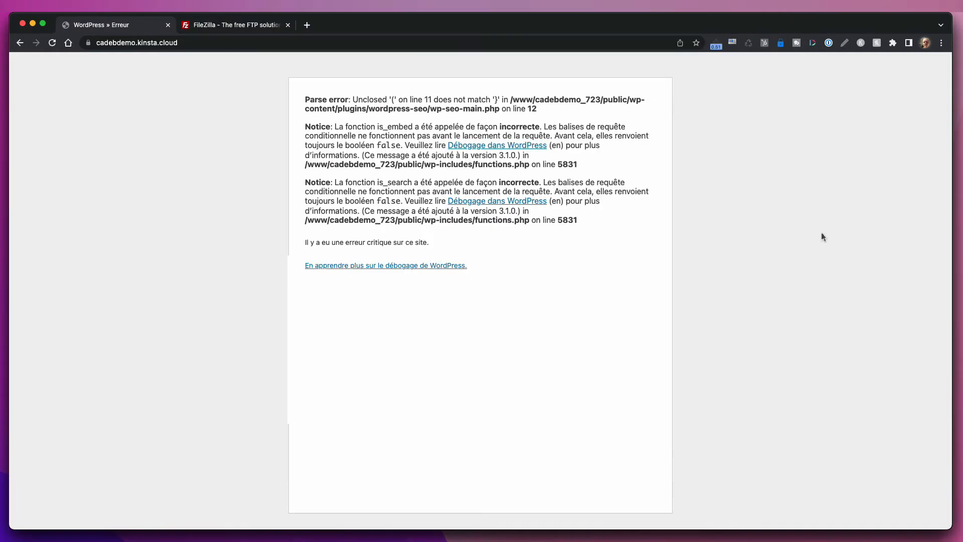
pyautogui.doubleClick(534, 108)
pyautogui.moveTo(403, 100); pyautogui.dragTo(430, 100)
pyautogui.moveTo(537, 110); pyautogui.dragTo(499, 109)
pyautogui.press('super+Tab')
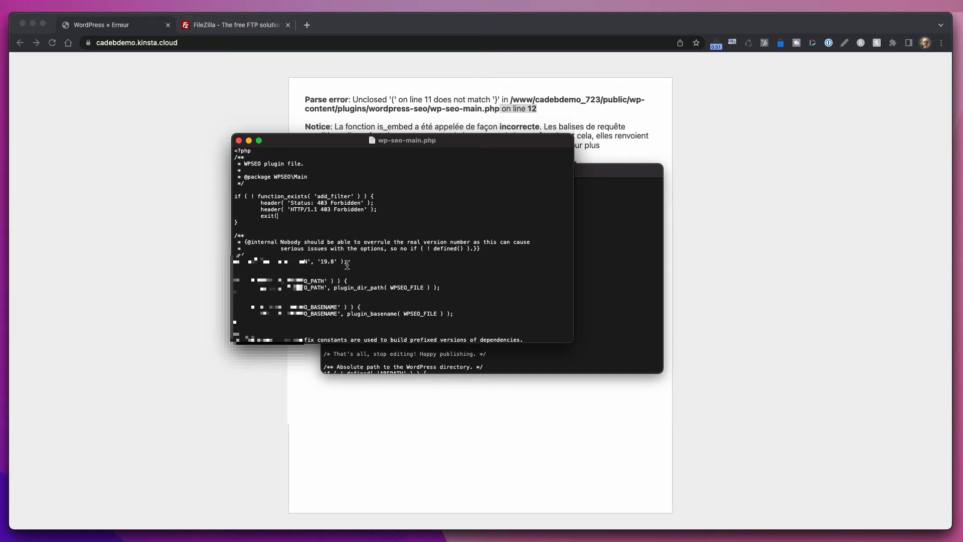
# Complete the unclosed exit call in wp-seo-main.php so it reads exit(); and save the file.
pyautogui.scroll(-5, 347, 265)
pyautogui.scroll(-10, 365, 303)
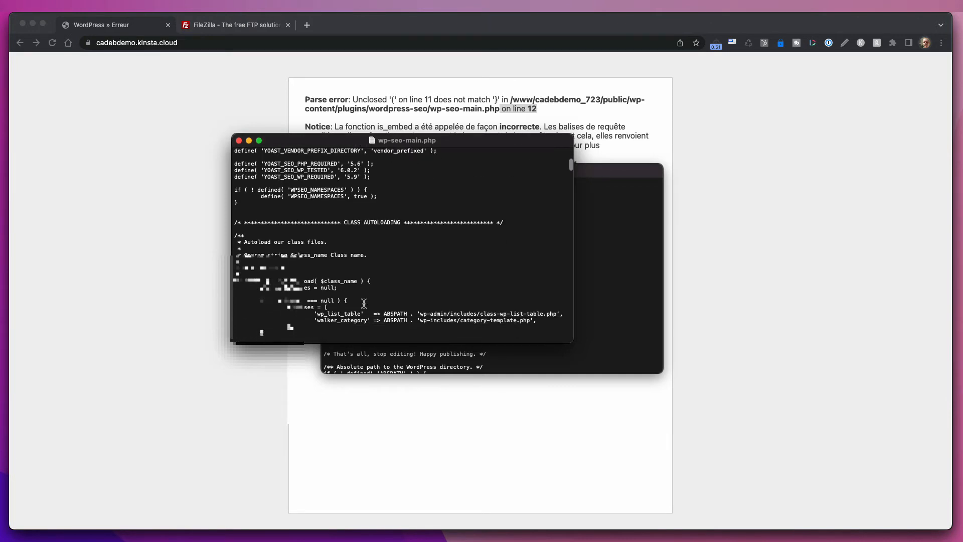
pyautogui.scroll(-3, 335, 317)
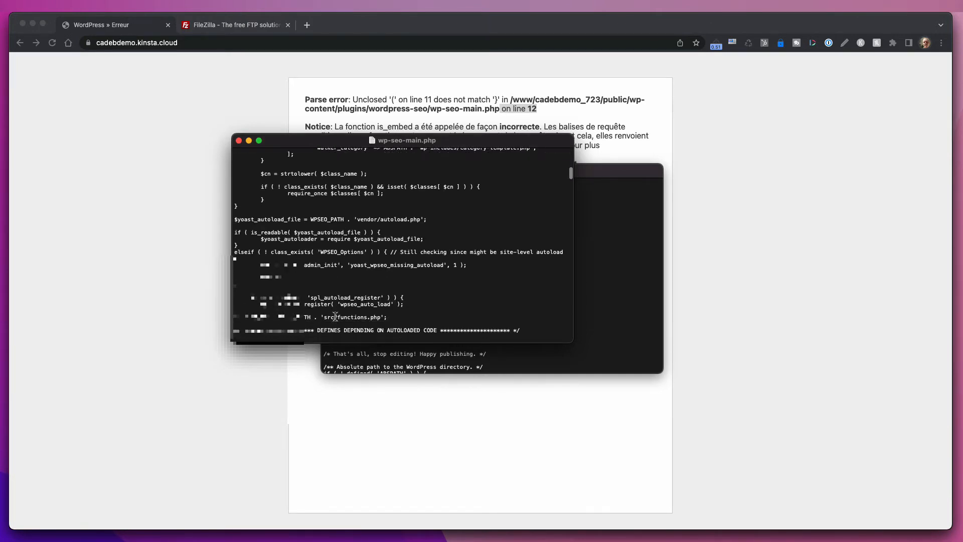
pyautogui.scroll(15, 373, 266)
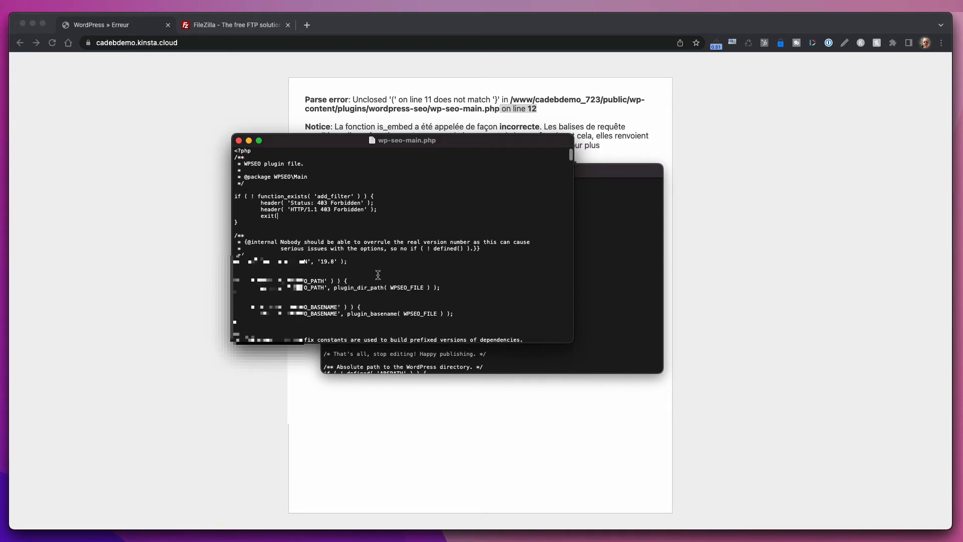
pyautogui.click(289, 216)
pyautogui.write(');')
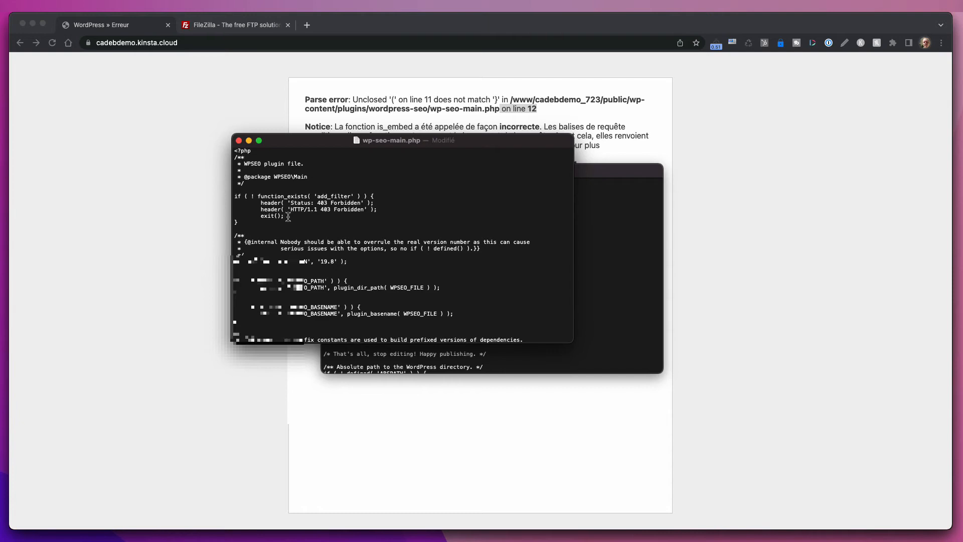
pyautogui.press('super+s')
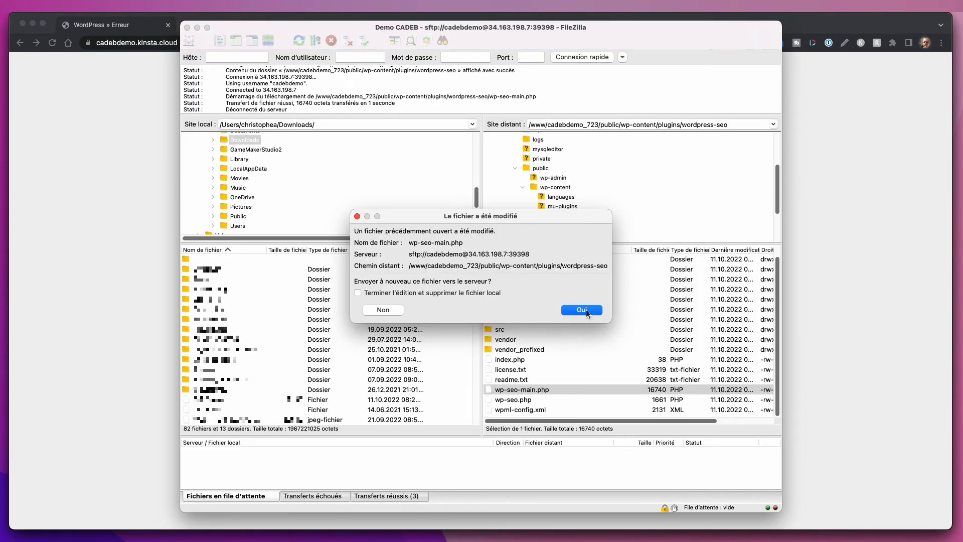
# Upload the modified wp-seo-main.php to the server and reload cadebdemo.kinsta.cloud in Chrome.
pyautogui.click(586, 309)
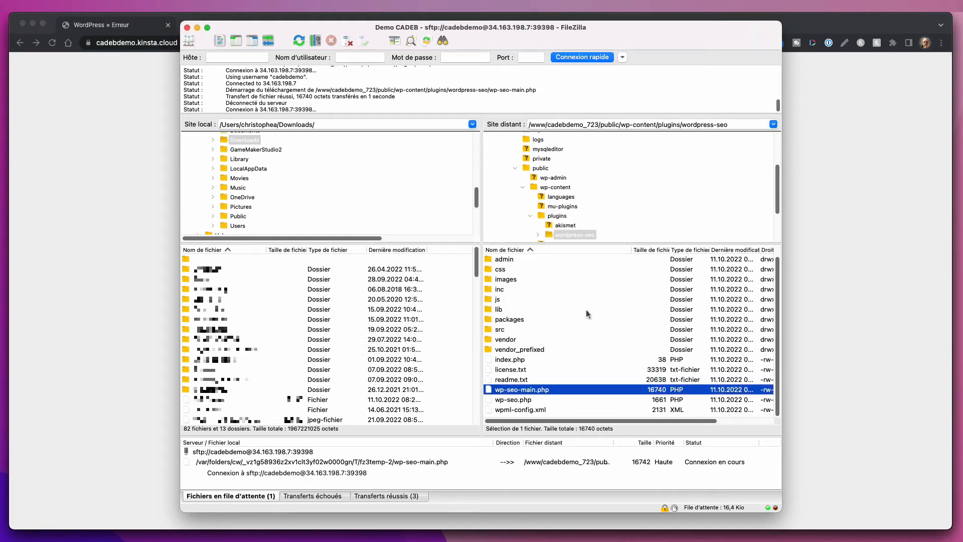
pyautogui.click(834, 236)
pyautogui.click(284, 43)
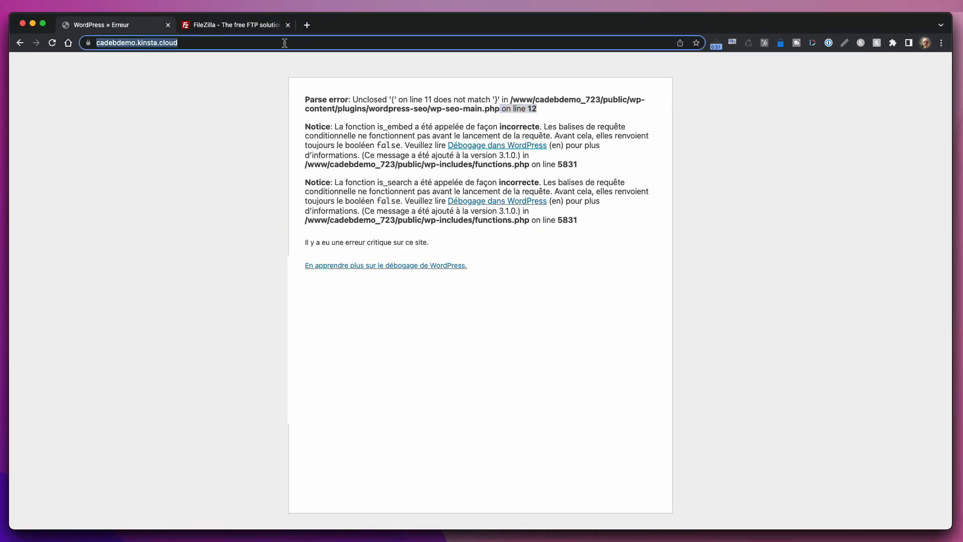
pyautogui.press('Return')
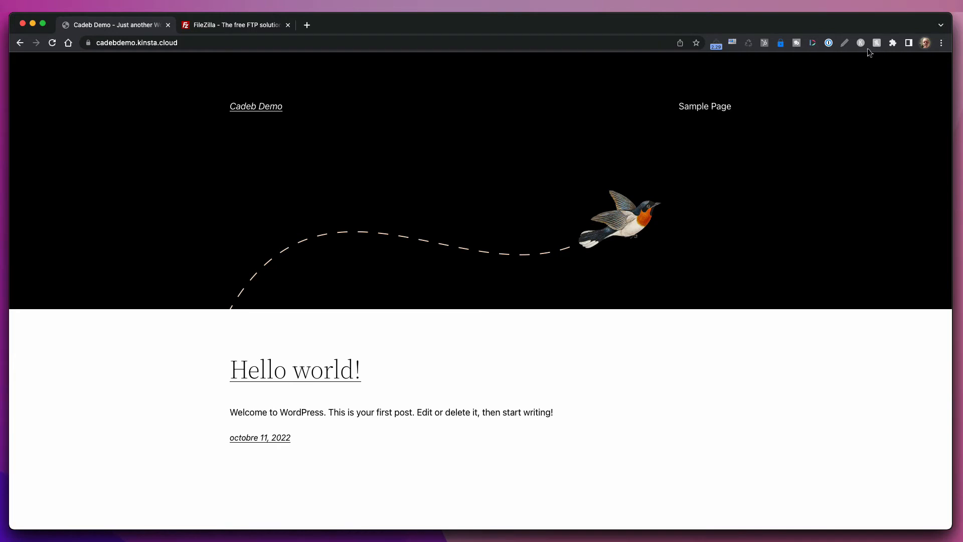
# Look up the name of the cache-clearing Chrome extension on its details page and close that page.
pyautogui.rightClick(749, 44)
pyautogui.click(782, 143)
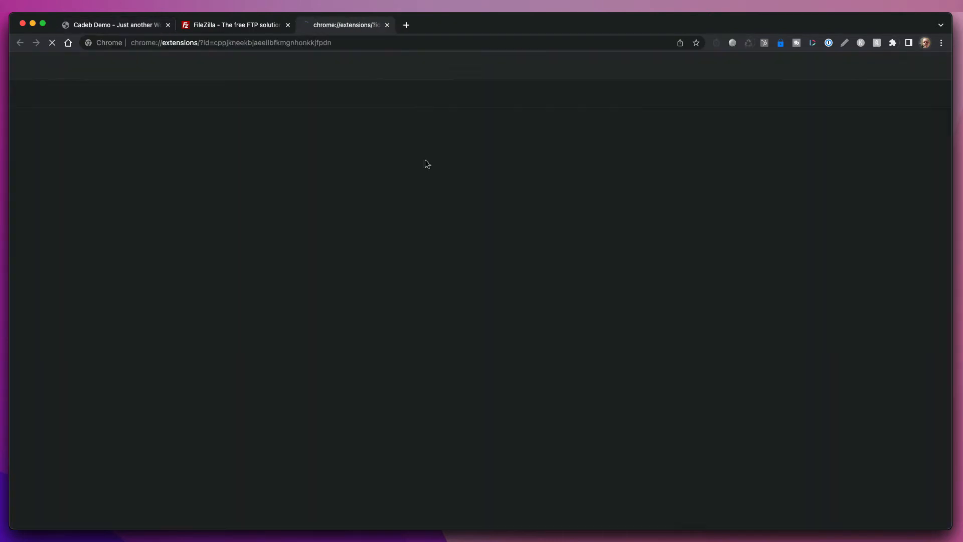
pyautogui.moveTo(405, 123); pyautogui.dragTo(359, 120)
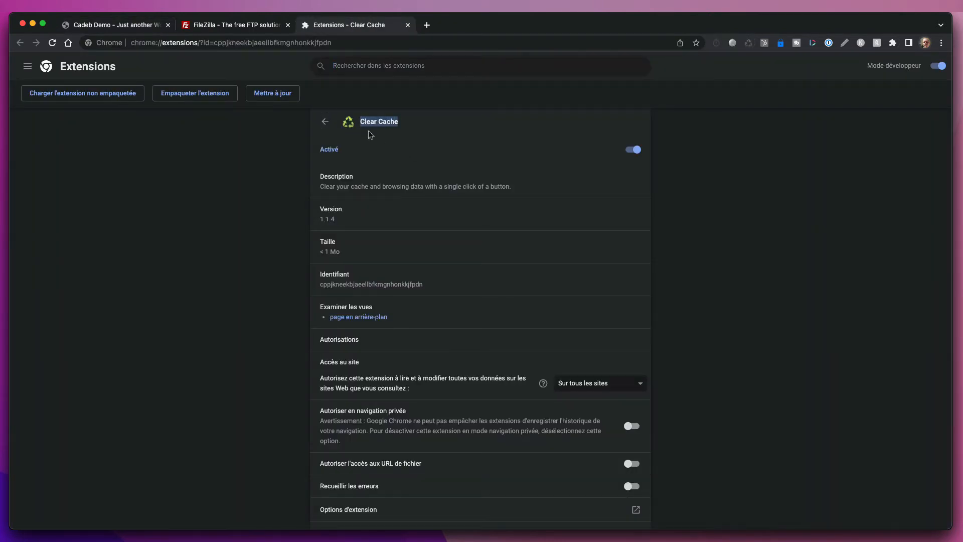
pyautogui.click(407, 25)
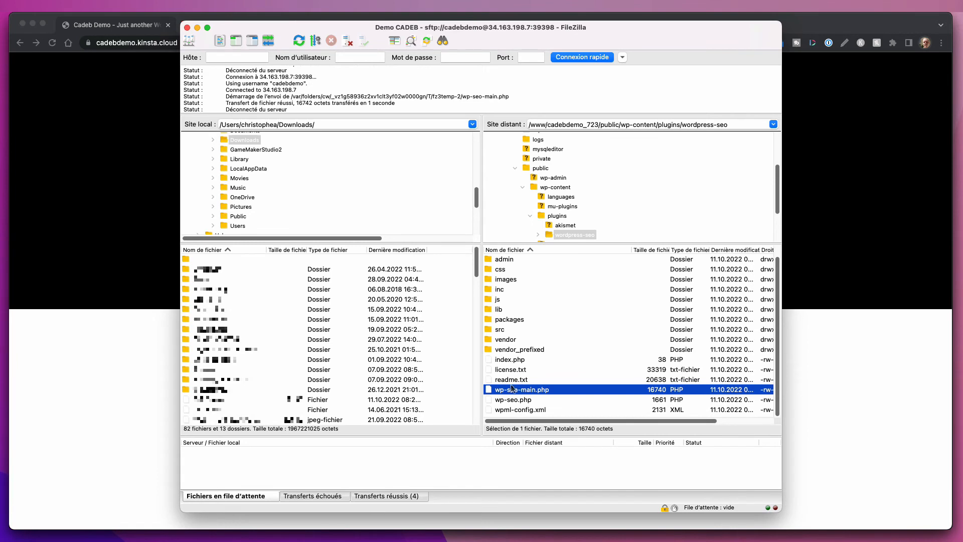
# Reopen the local copy of wp-seo-main.php from FileZilla, shorten the exit call to an unclosed exit( and save the file.
pyautogui.rightClick(511, 389)
pyautogui.click(529, 410)
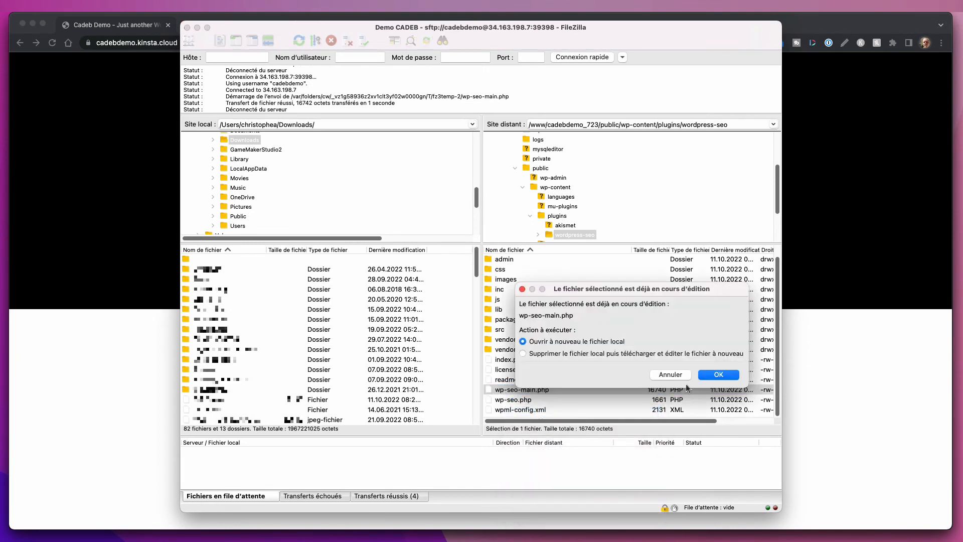
pyautogui.click(718, 374)
pyautogui.click(299, 217)
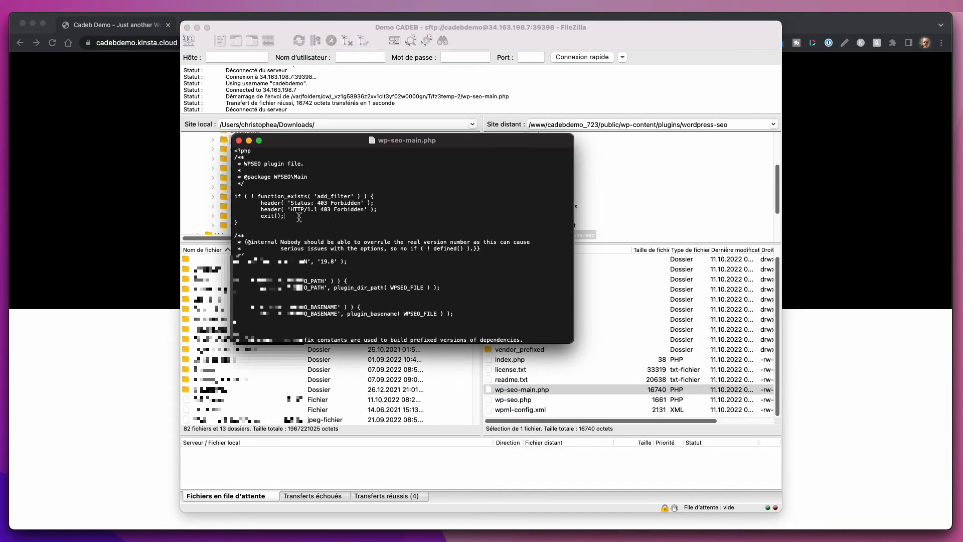
pyautogui.press('BackSpace')
pyautogui.press('BackSpace')
pyautogui.press('super+s')
# Upload the modified wp-seo-main.php back to the server and return to the site in Chrome.
pyautogui.click(635, 32)
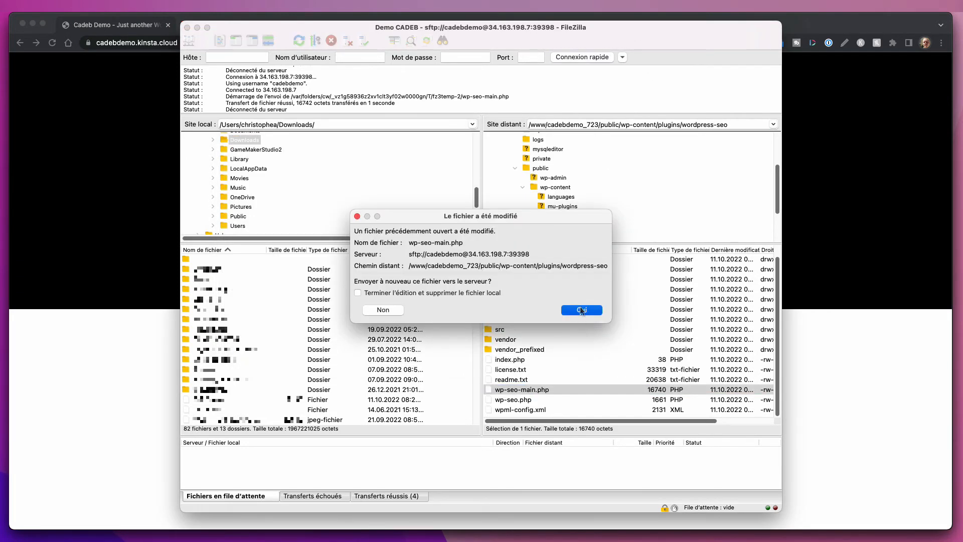
pyautogui.click(581, 309)
pyautogui.click(833, 323)
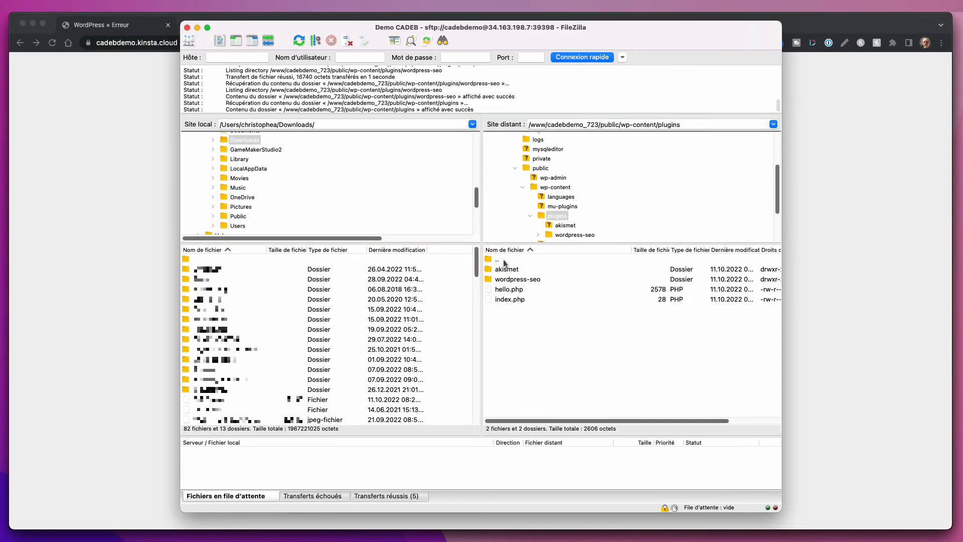
# Go up to the remote public folder in FileZilla and reopen the local copy of wp-config.php for editing.
pyautogui.doubleClick(504, 260)
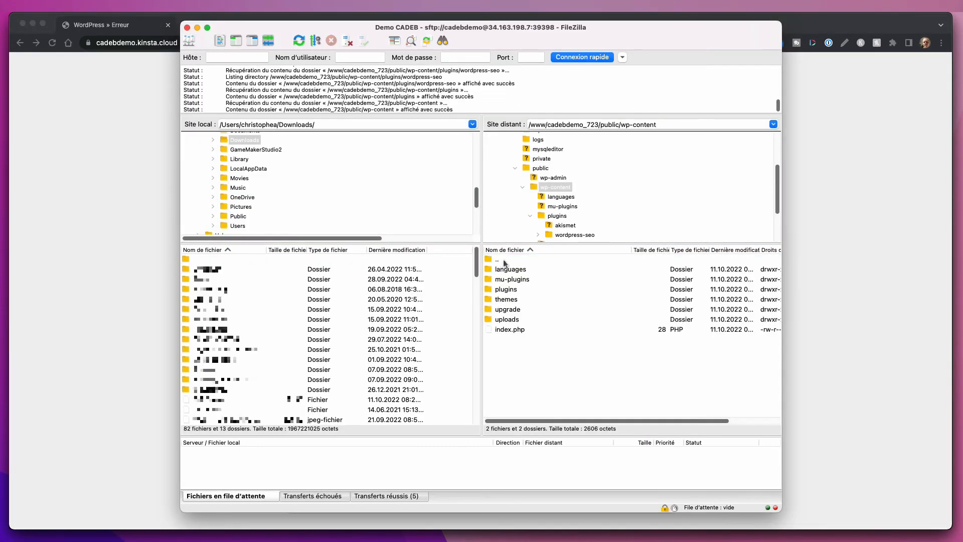
pyautogui.doubleClick(503, 261)
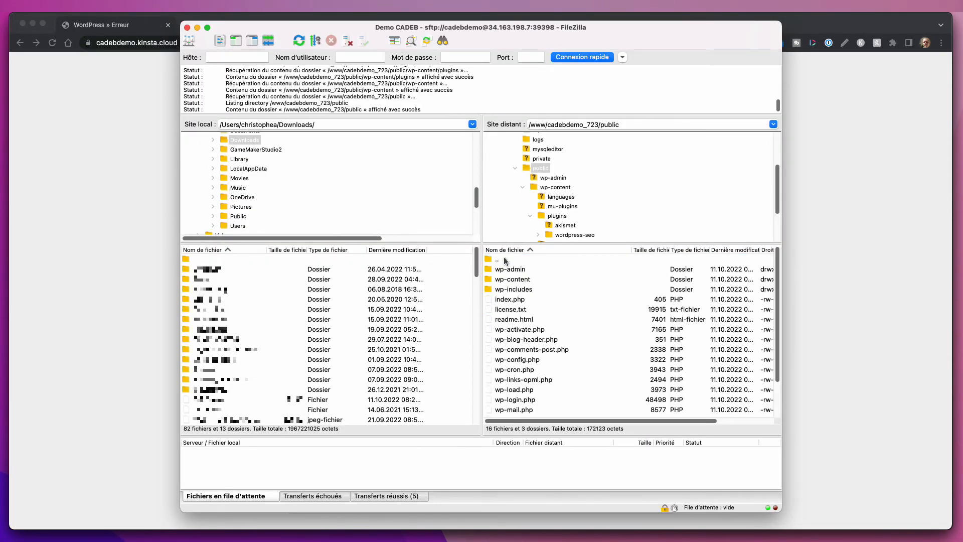
pyautogui.scroll(-2, 518, 337)
pyautogui.rightClick(522, 340)
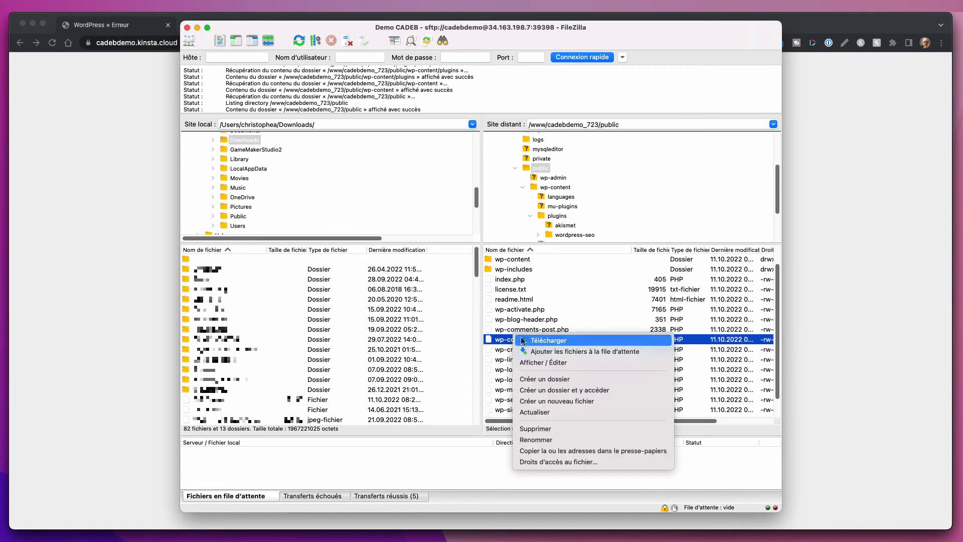
pyautogui.click(549, 362)
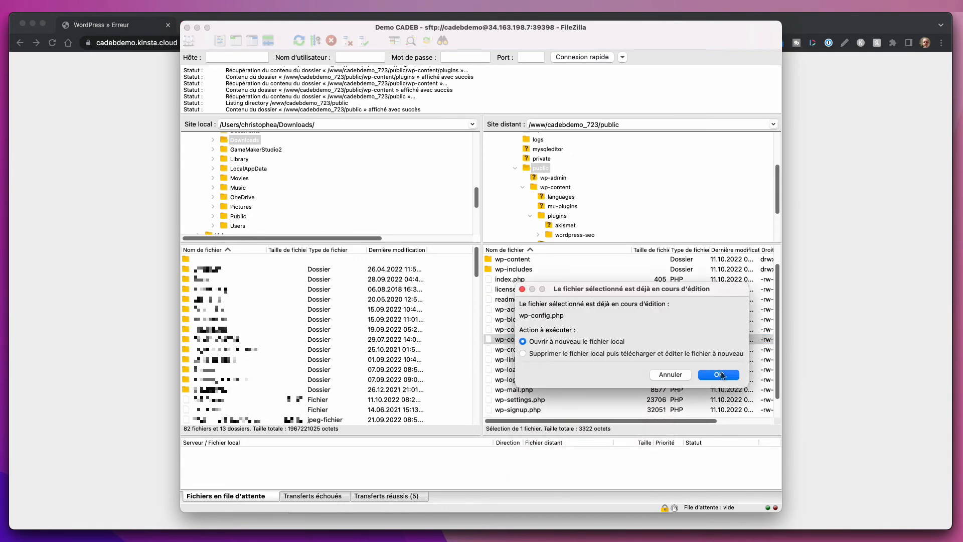
pyautogui.click(719, 375)
# Set WP_DEBUG to false in wp-config.php, save it, and close both the wp-config.php and wp-seo-main.php windows.
pyautogui.scroll(-10, 401, 268)
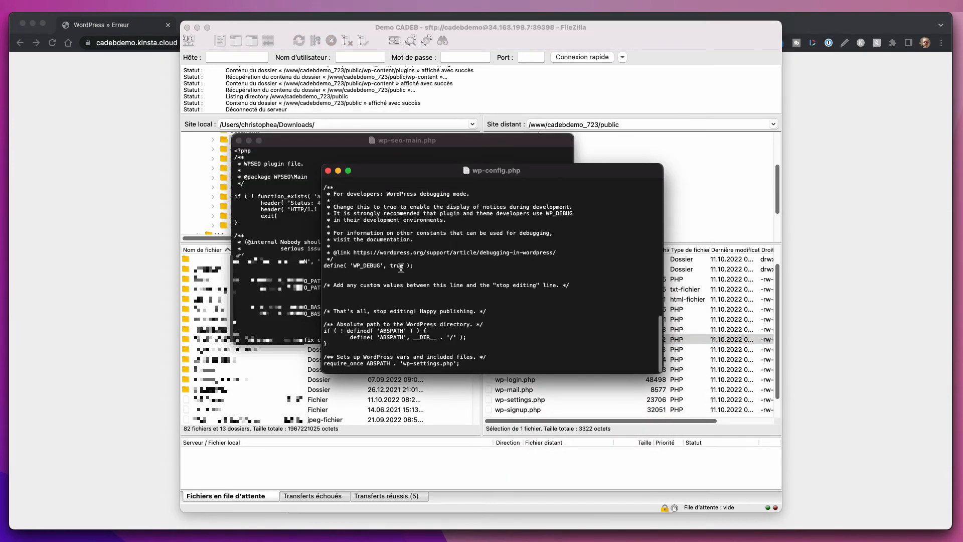
pyautogui.doubleClick(402, 265)
pyautogui.write('fals')
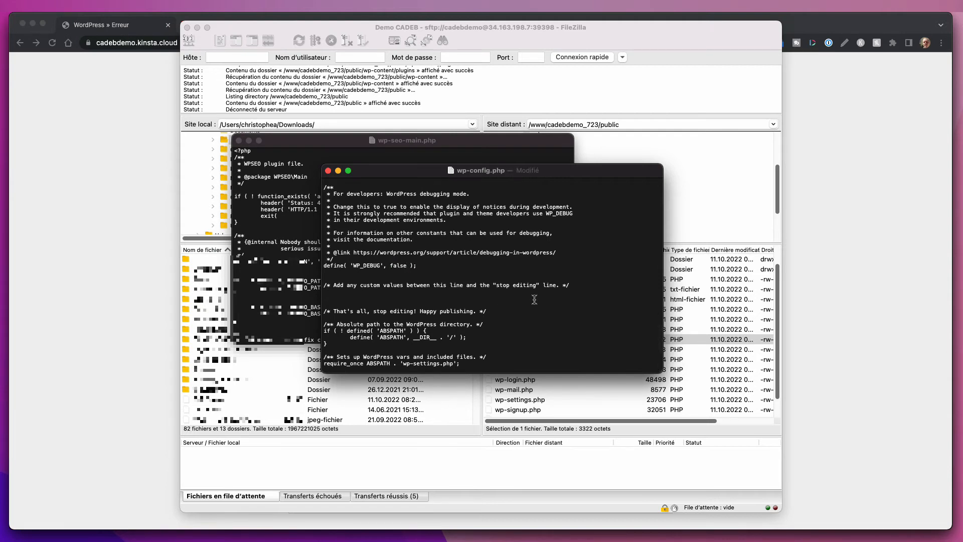
pyautogui.press('super+s')
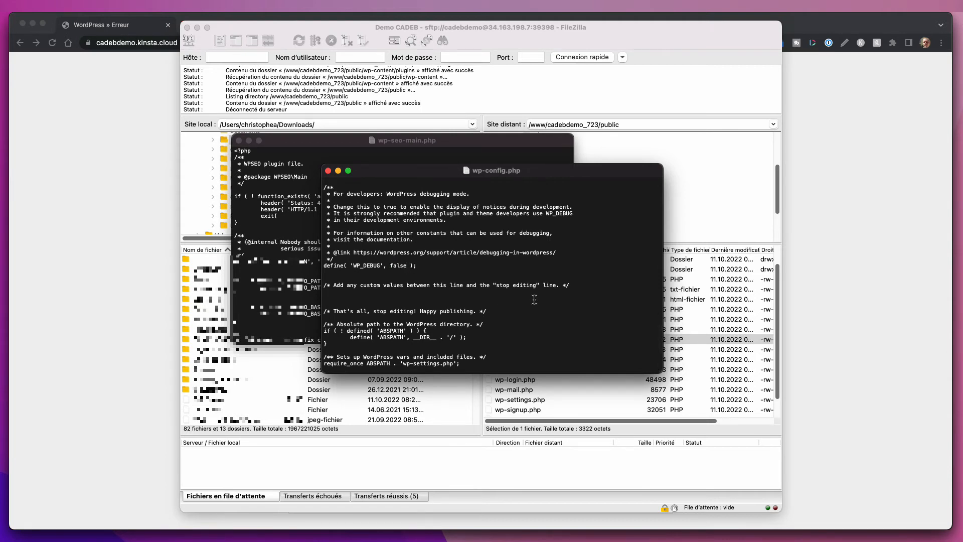
pyautogui.click(328, 171)
pyautogui.click(239, 141)
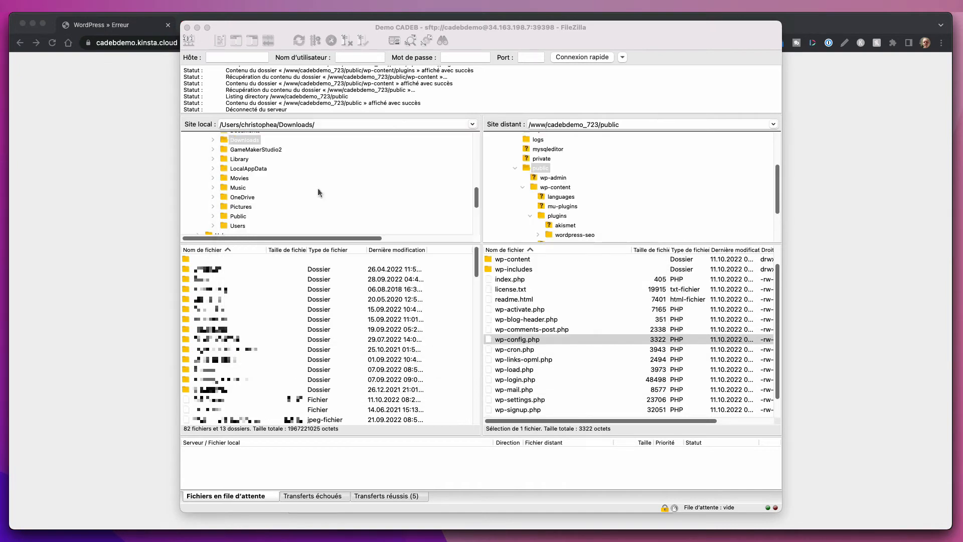
# Upload the modified wp-config.php to the server and reload cadebdemo.kinsta.cloud in Chrome.
pyautogui.click(558, 358)
pyautogui.click(539, 340)
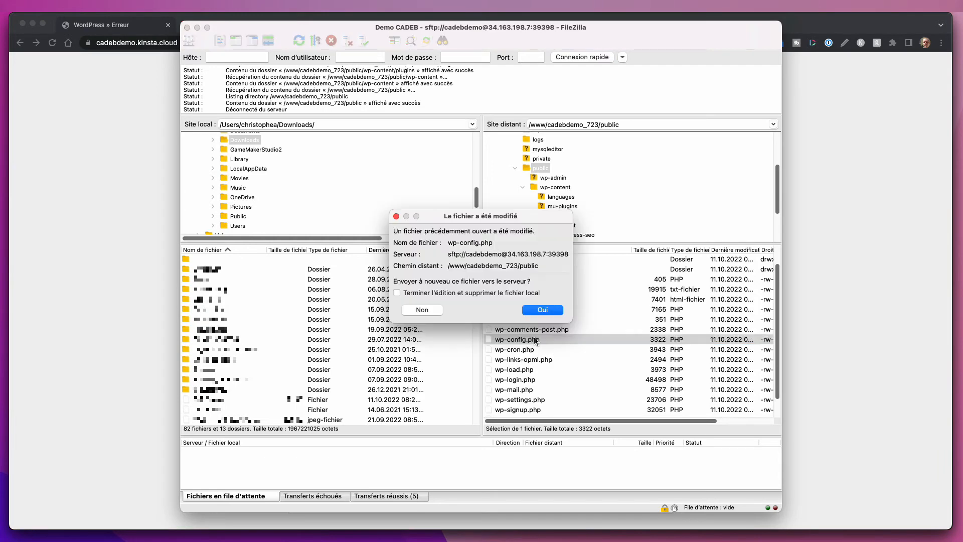
pyautogui.click(544, 310)
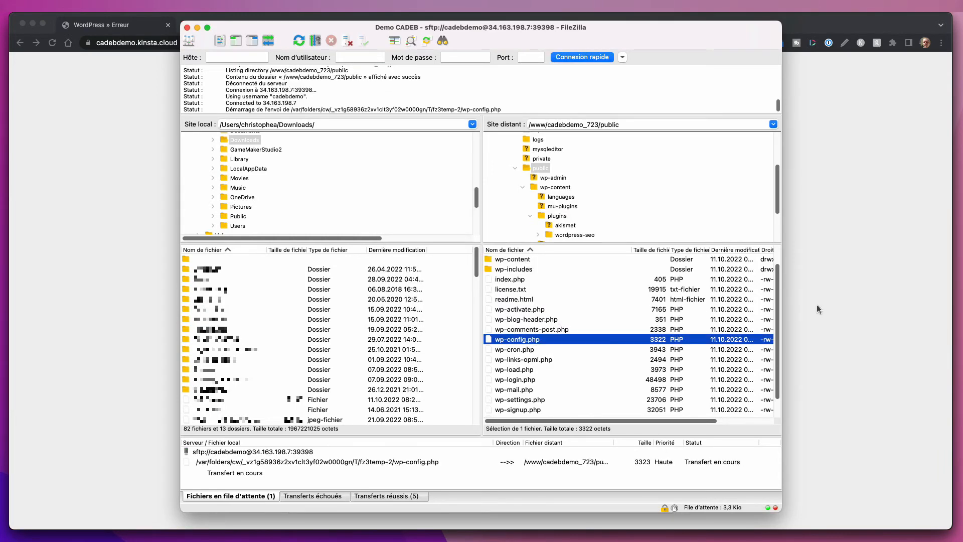
pyautogui.click(816, 305)
pyautogui.click(550, 44)
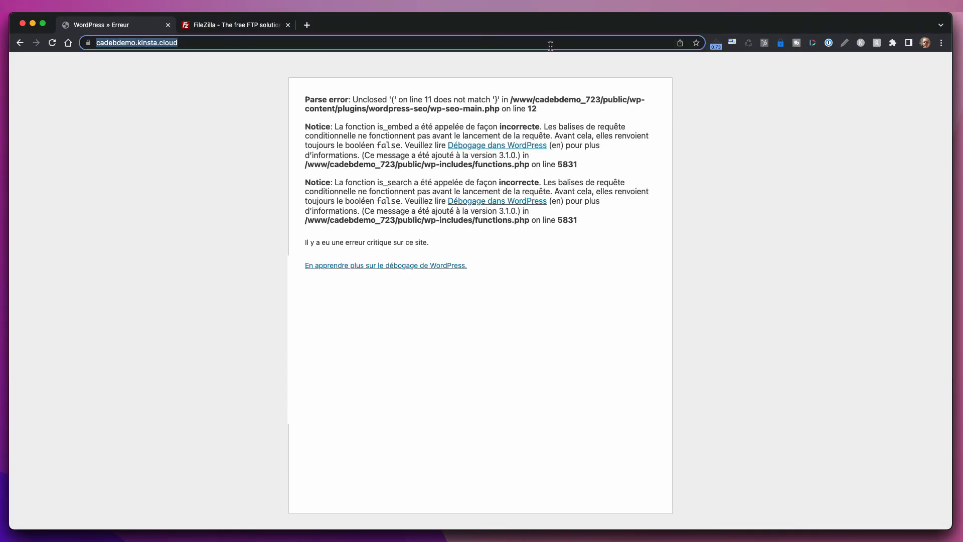
pyautogui.press('Return')
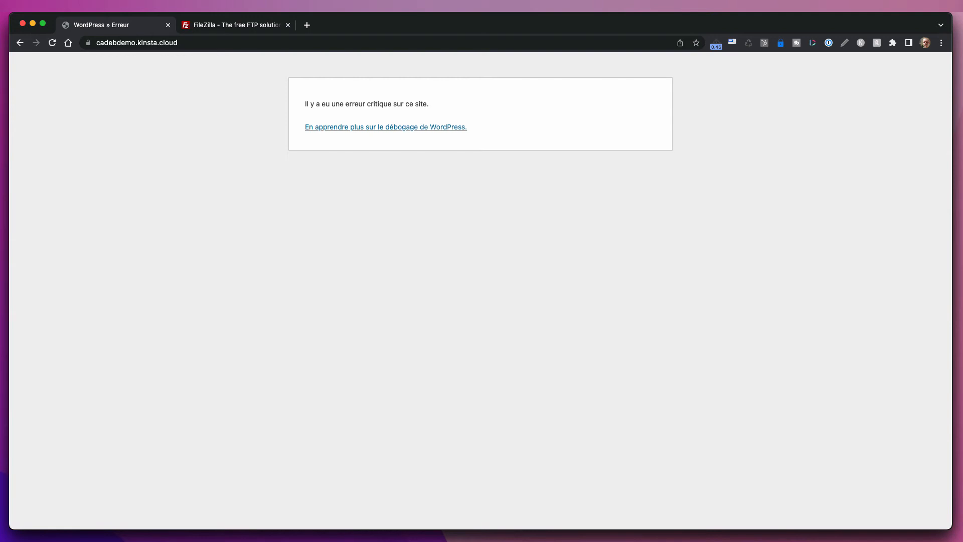
# Switch to FileZilla and browse the contents of the remote wp-content/plugins folder.
pyautogui.press('super+Tab')
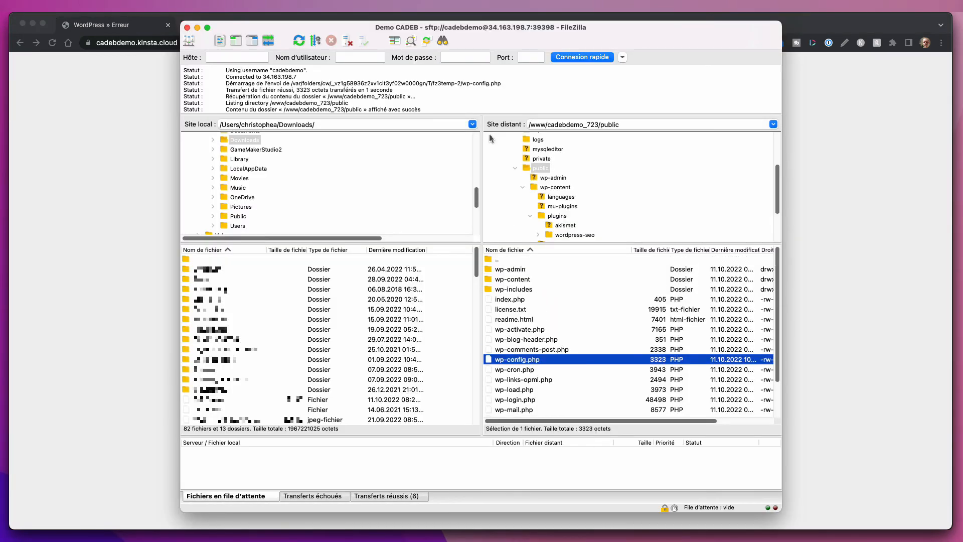
pyautogui.doubleClick(521, 280)
pyautogui.doubleClick(508, 289)
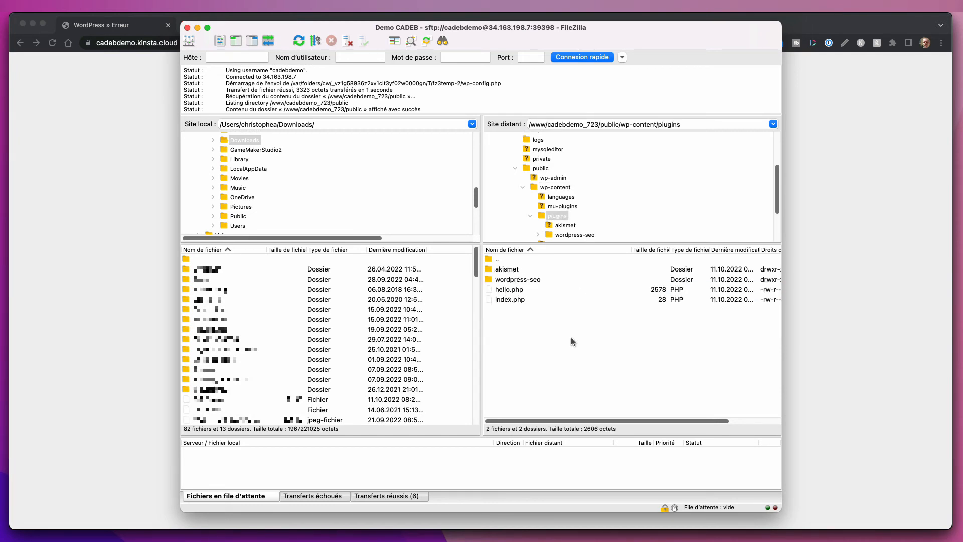
pyautogui.click(524, 297)
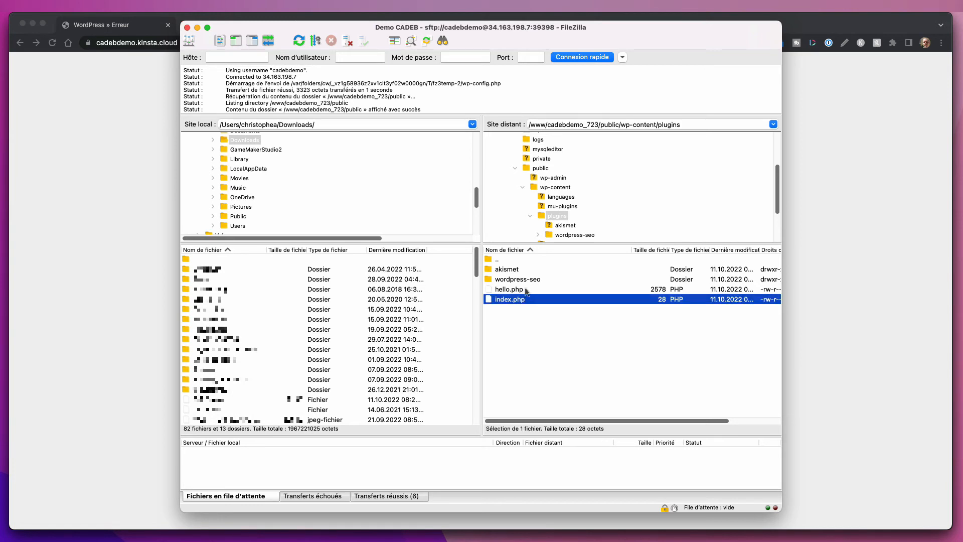
pyautogui.press('Up')
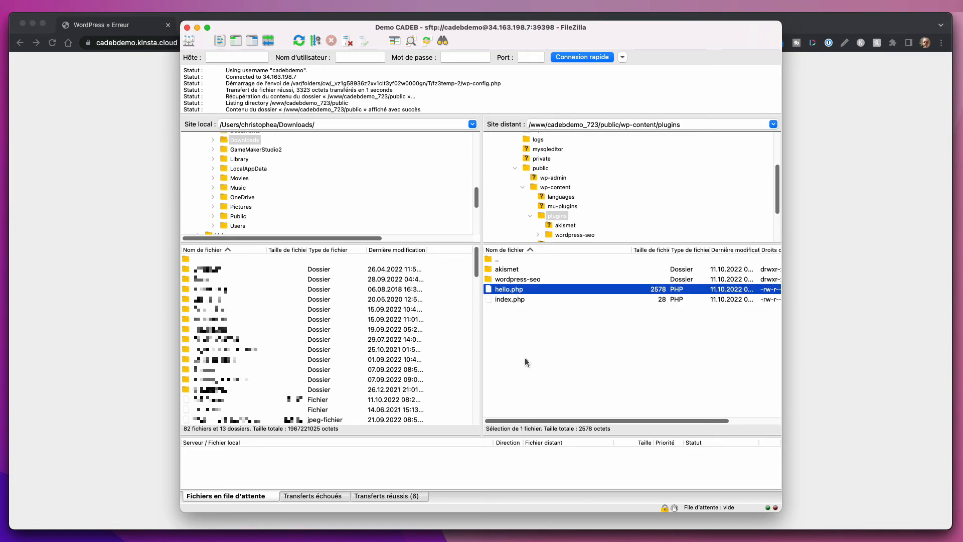
pyautogui.click(552, 341)
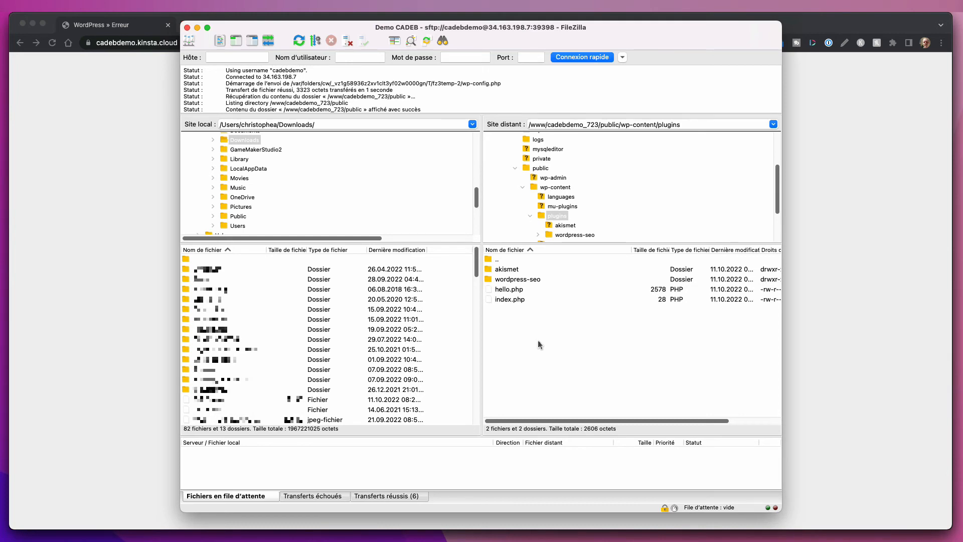
# Rename the remote wordpress-seo plugin folder as wordpress-seo-old.
pyautogui.rightClick(538, 279)
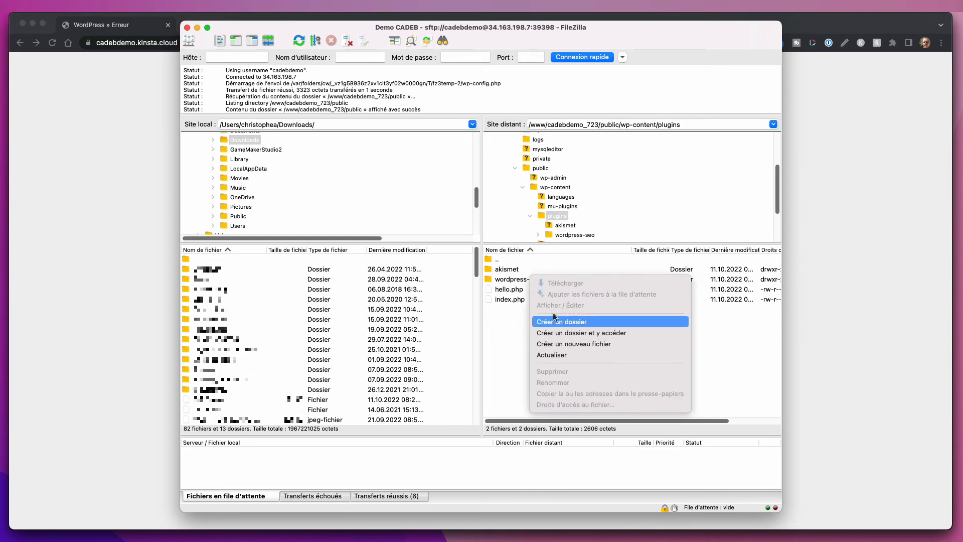
pyautogui.click(519, 279)
pyautogui.rightClick(520, 280)
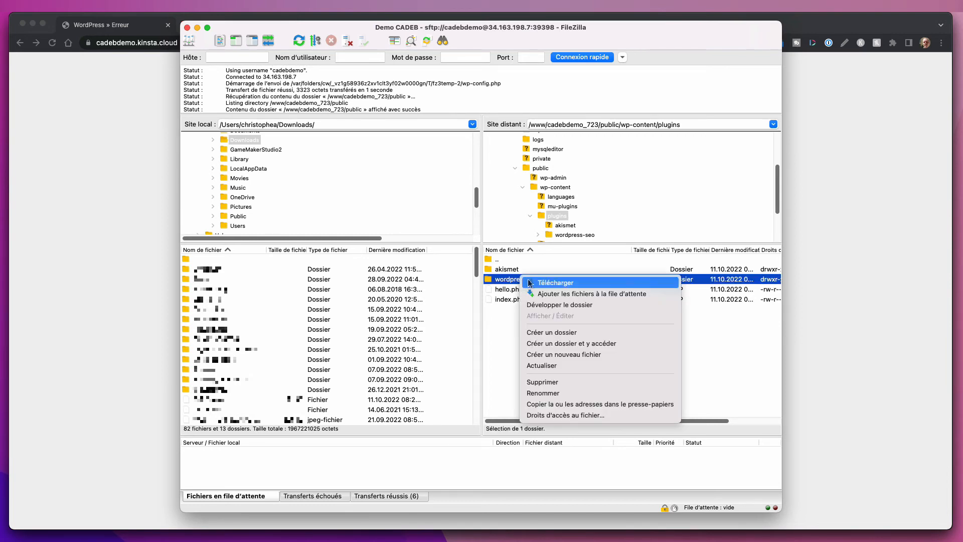
pyautogui.click(570, 394)
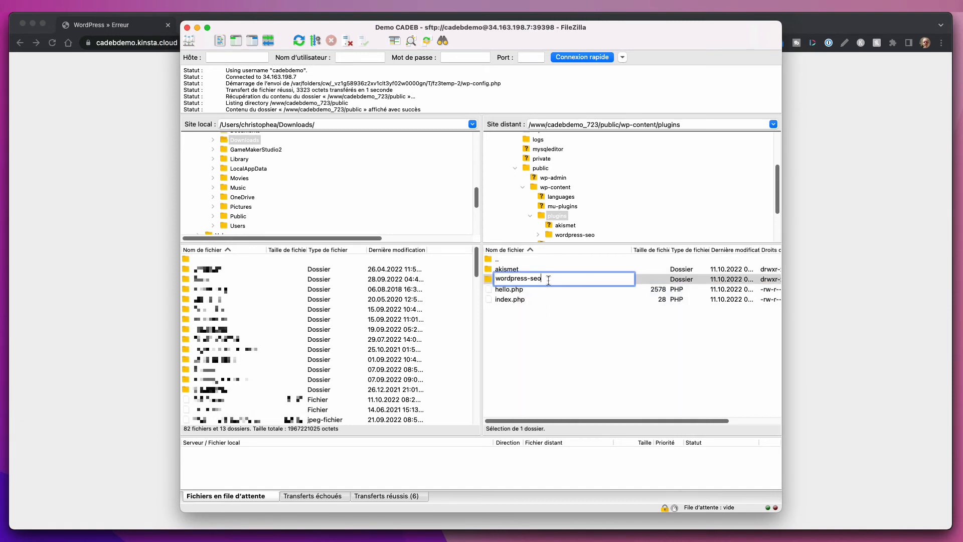
pyautogui.write('-old')
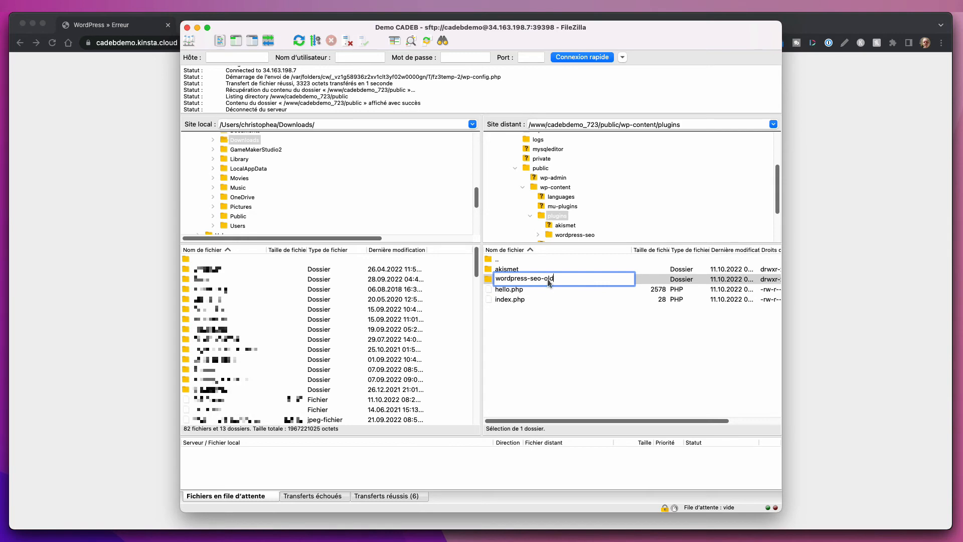
pyautogui.click(549, 362)
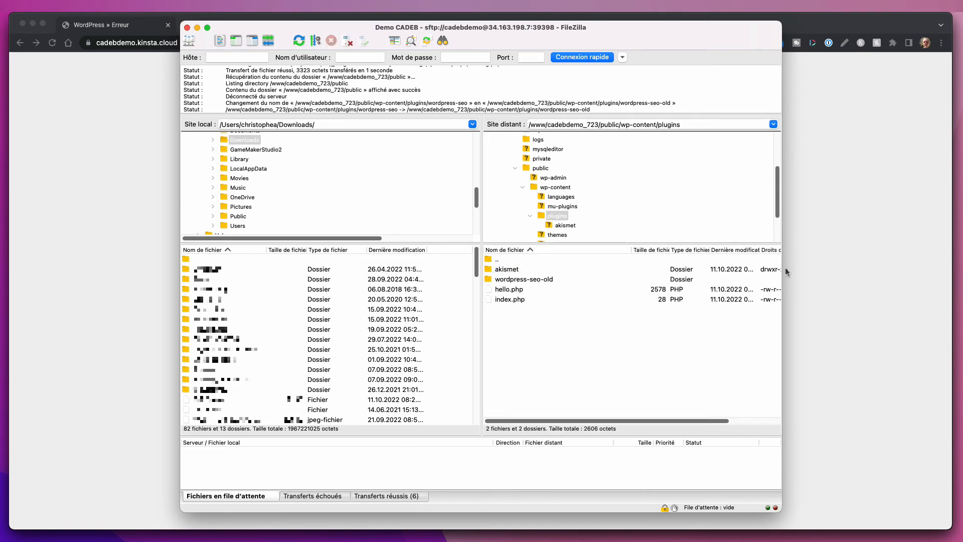
# Switch to Chrome and reload cadebdemo.kinsta.cloud to check how the site loads with the plugin folder renamed.
pyautogui.click(785, 271)
pyautogui.click(187, 44)
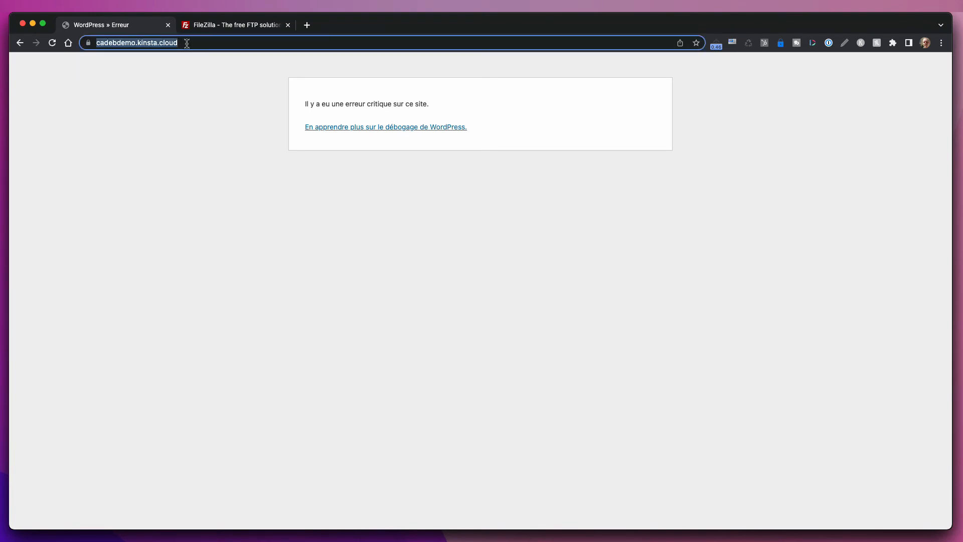
pyautogui.press('Return')
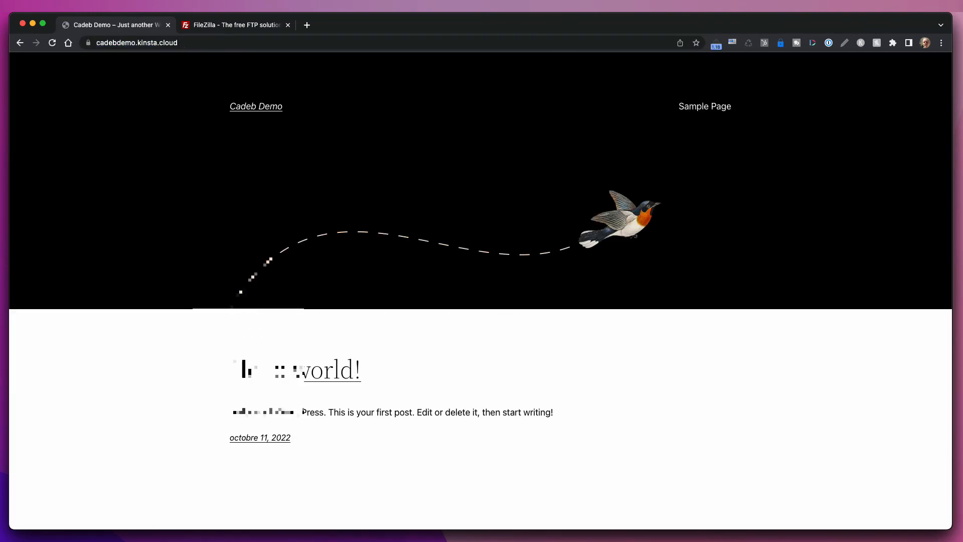
# Return to FileZilla and rename the wordpress-seo-old folder back to wordpress-seo.
pyautogui.press('super+Tab')
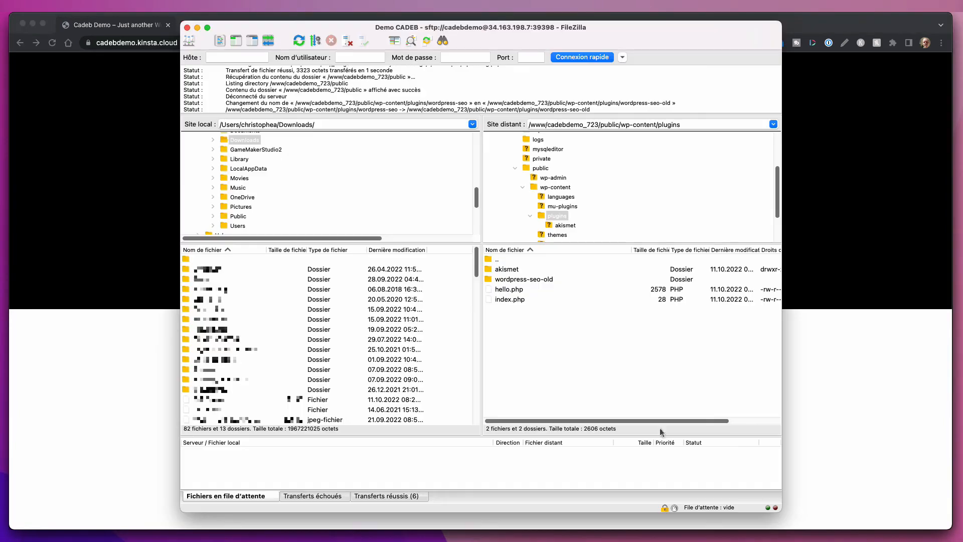
pyautogui.click(553, 279)
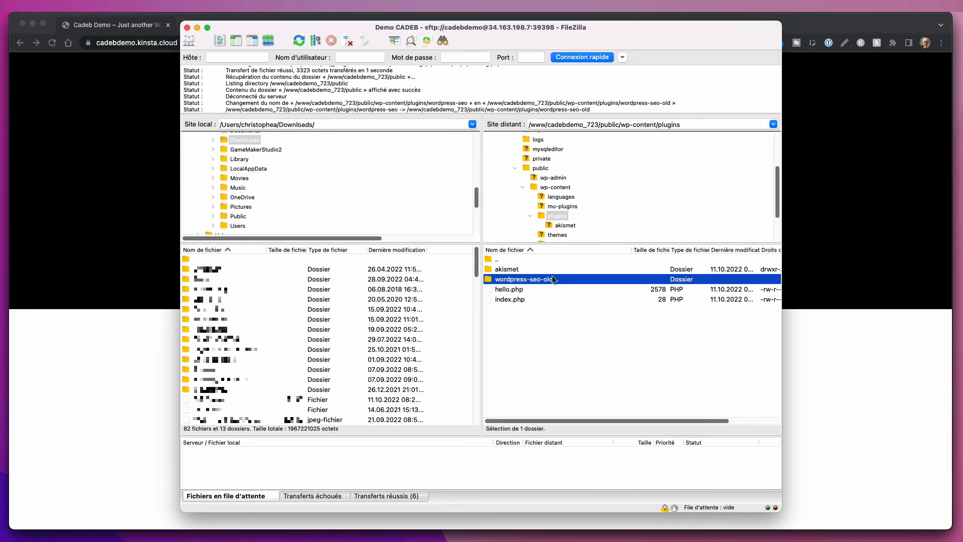
pyautogui.rightClick(553, 279)
pyautogui.press('r')
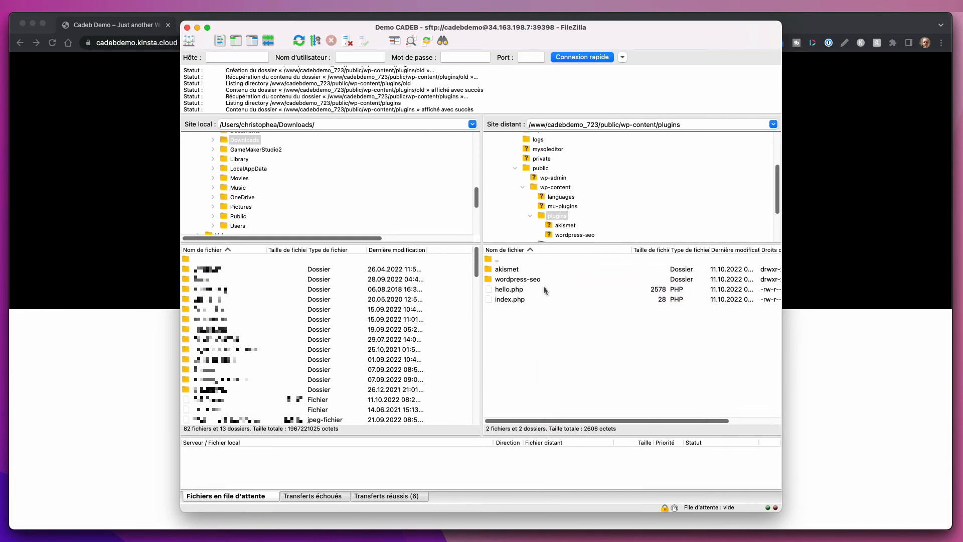
# Create a folder named old inside the remote wp-content/plugins folder.
pyautogui.rightClick(521, 333)
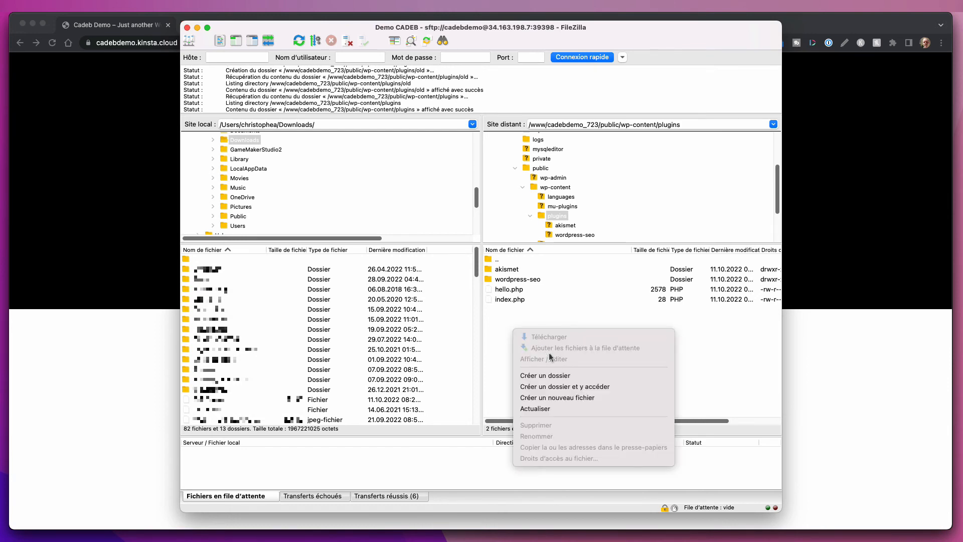
pyautogui.click(560, 374)
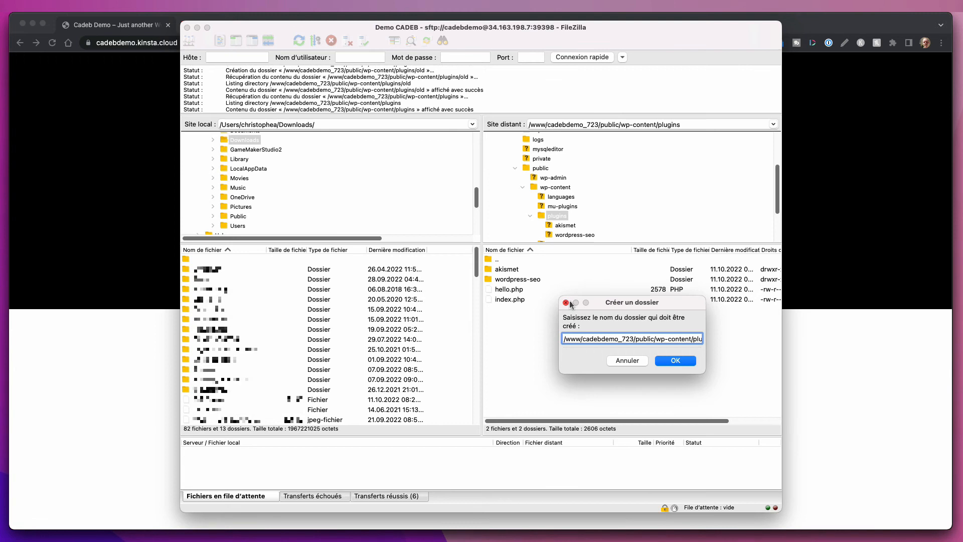
pyautogui.write('old')
pyautogui.click(671, 360)
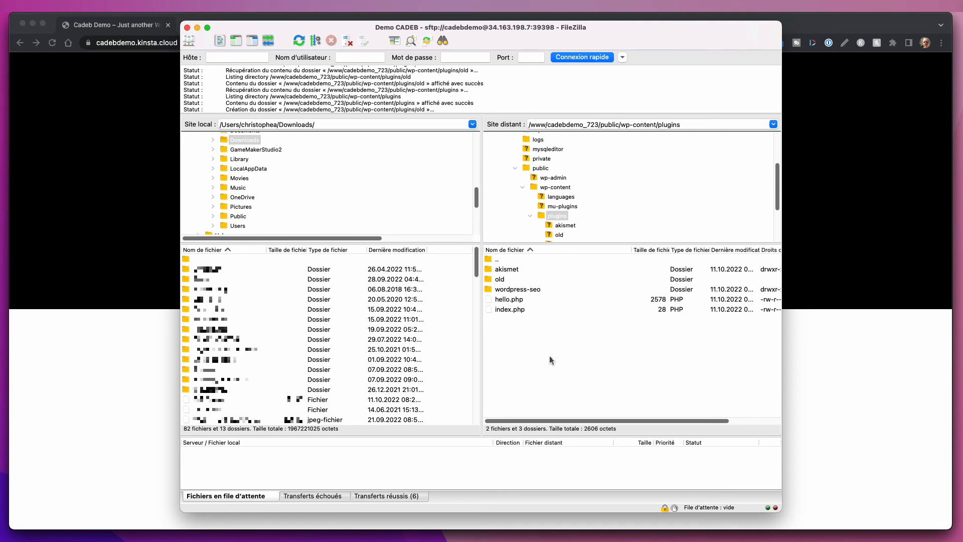
pyautogui.click(508, 301)
pyautogui.keyDown('super'); pyautogui.click(523, 290); pyautogui.keyUp('super')
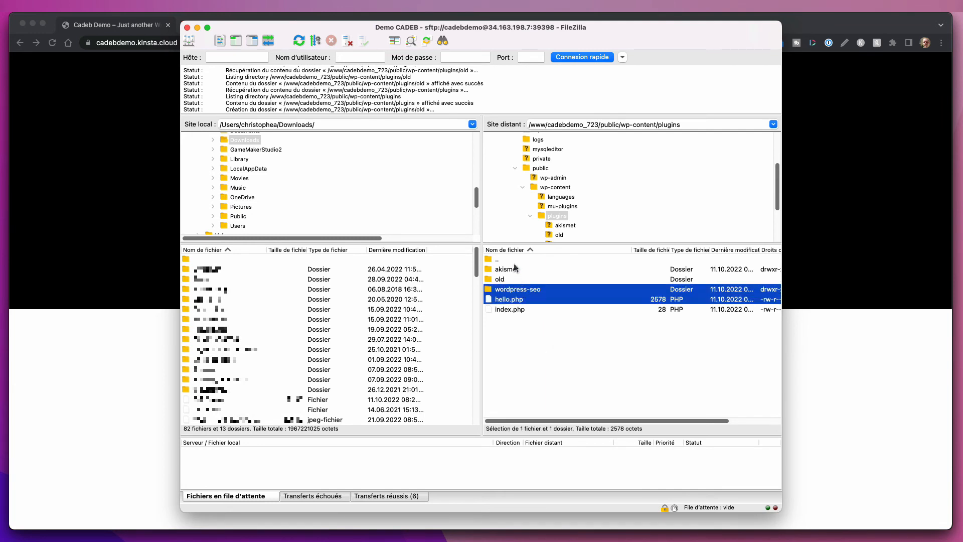
pyautogui.keyDown('super'); pyautogui.click(514, 269); pyautogui.keyUp('super')
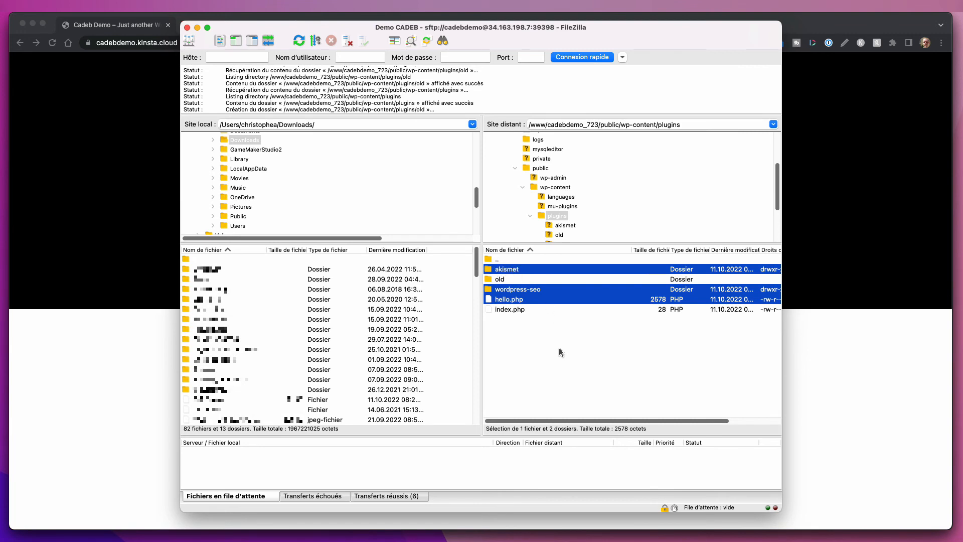
pyautogui.click(537, 299)
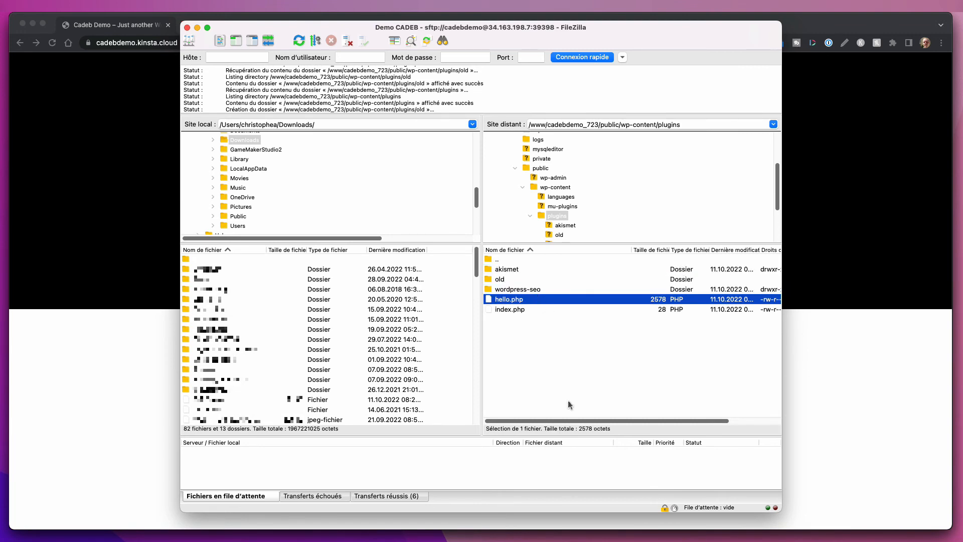
pyautogui.click(568, 400)
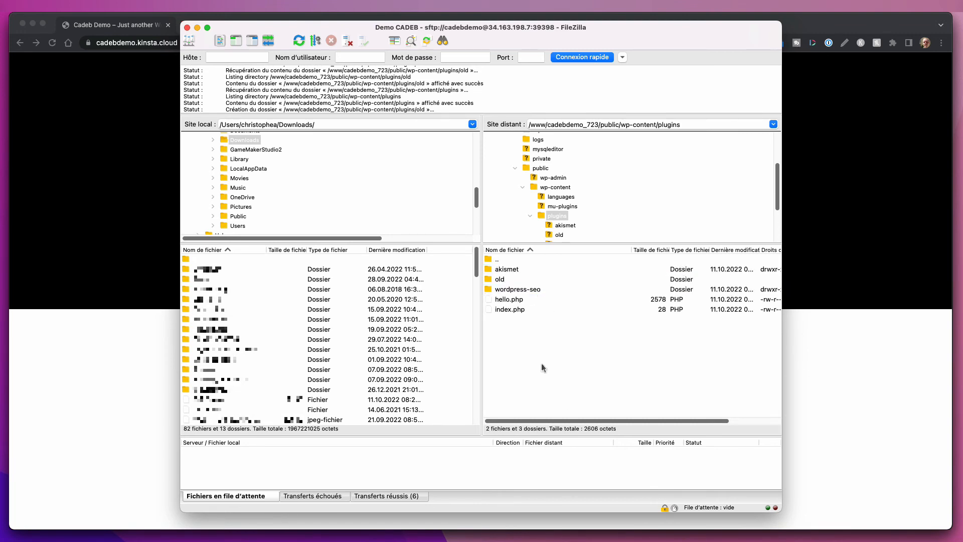
pyautogui.click(520, 301)
pyautogui.keyDown('super'); pyautogui.click(522, 291); pyautogui.keyUp('super')
pyautogui.keyDown('super'); pyautogui.click(521, 270); pyautogui.keyUp('super')
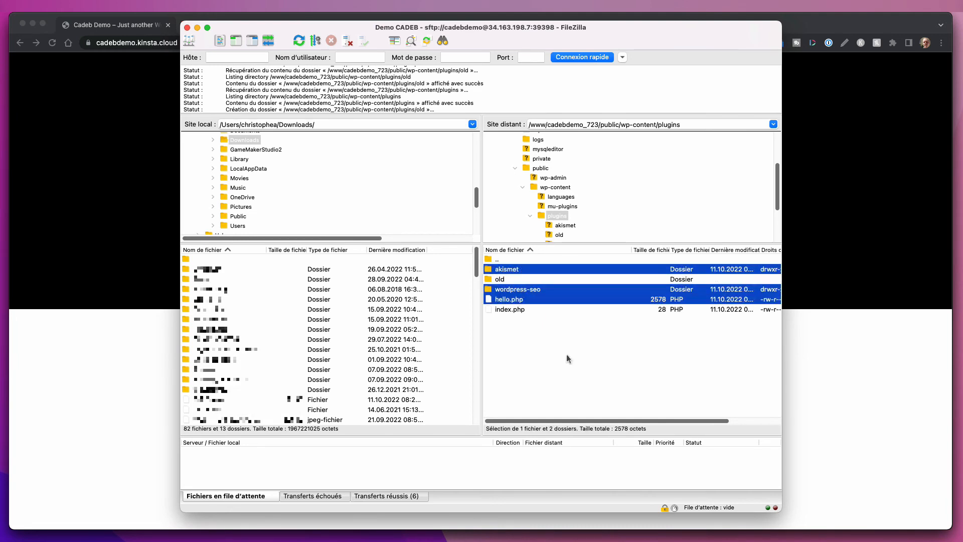
pyautogui.click(567, 355)
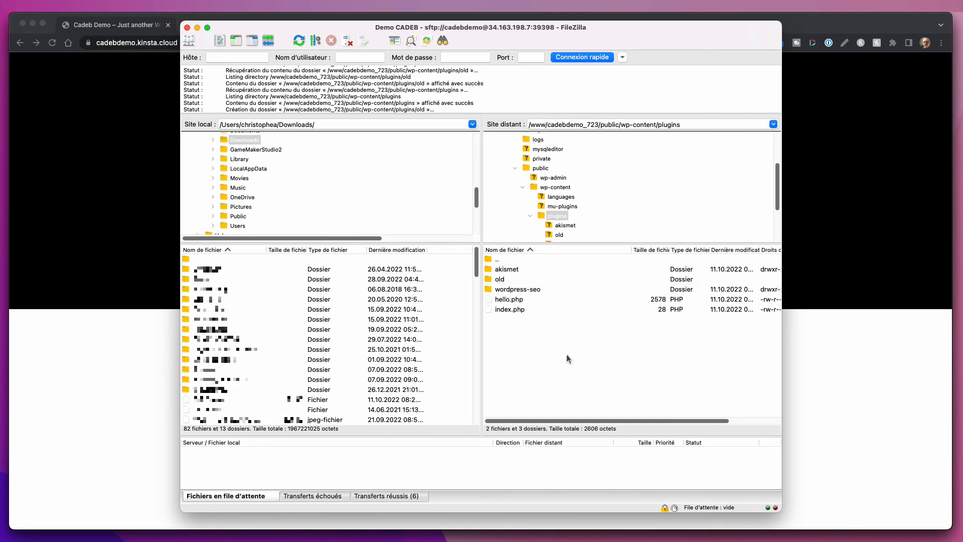
pyautogui.press('super+a')
pyautogui.click(562, 354)
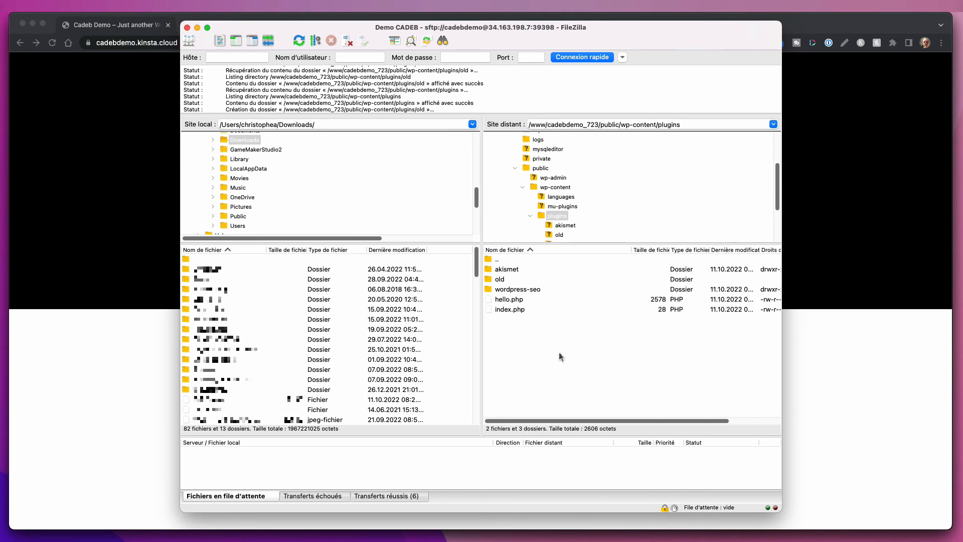
# Move akismet, wordpress-seo and hello.php together from the remote plugins folder into the old folder.
pyautogui.click(520, 301)
pyautogui.keyDown('super'); pyautogui.click(521, 290); pyautogui.keyUp('super')
pyautogui.keyDown('super'); pyautogui.click(519, 271); pyautogui.keyUp('super')
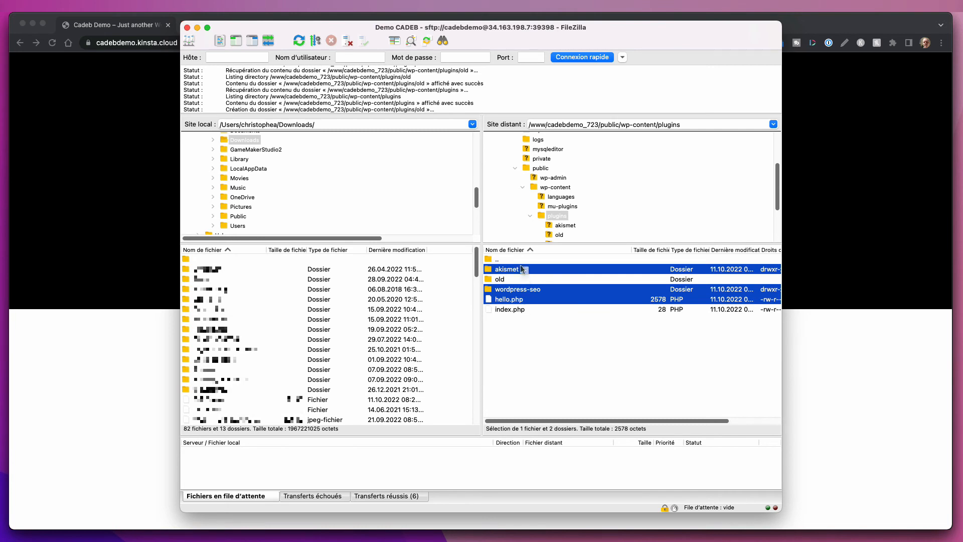
pyautogui.moveTo(519, 272); pyautogui.dragTo(505, 280)
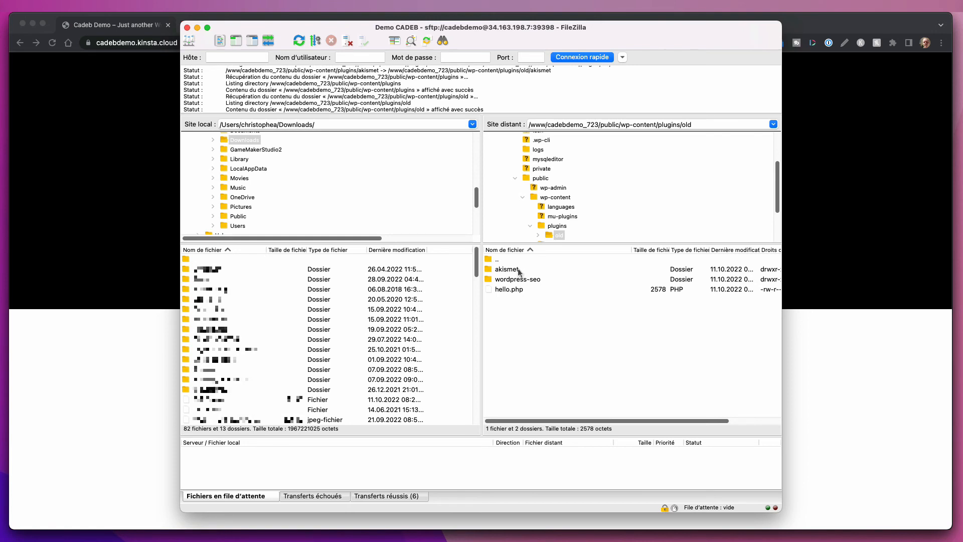
# Move the akismet and wordpress-seo folders, one after the other, from old back up into the plugins folder.
pyautogui.moveTo(507, 267); pyautogui.dragTo(500, 261)
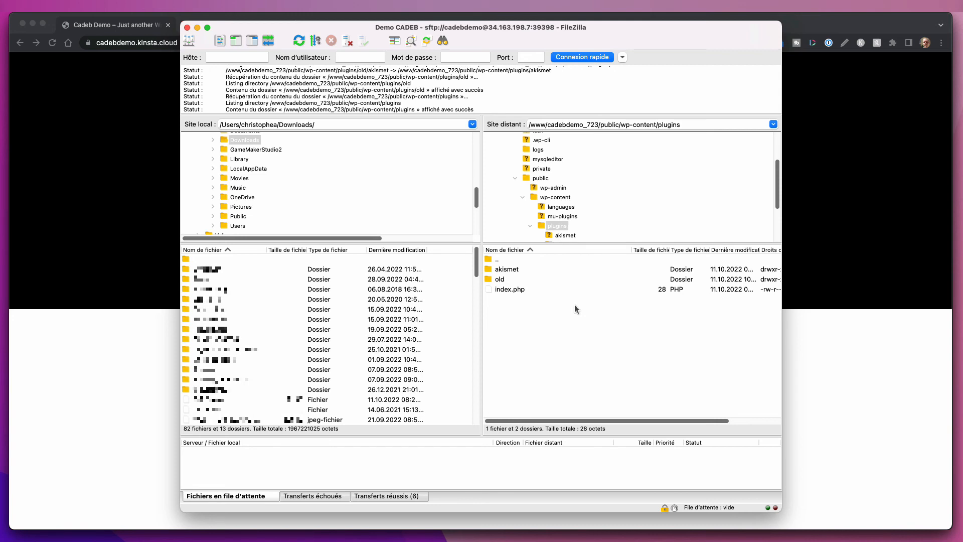
pyautogui.doubleClick(507, 279)
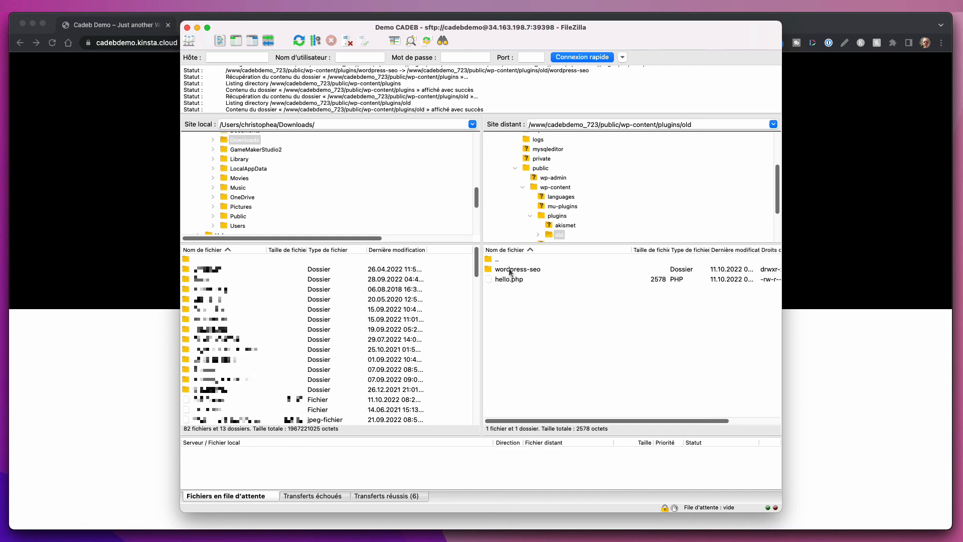
pyautogui.moveTo(510, 271); pyautogui.dragTo(505, 262)
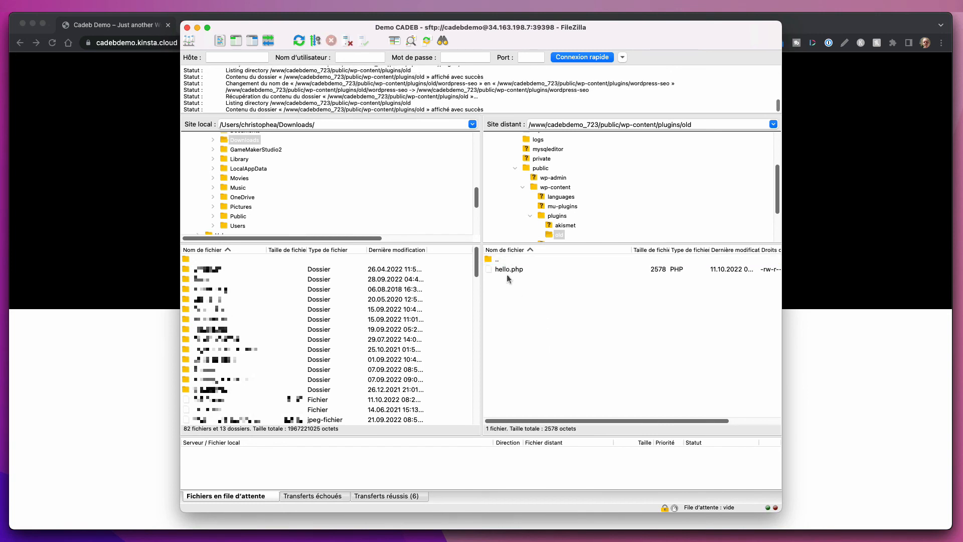
# Switch to Chrome, reload cadebdemo.kinsta.cloud and examine the message on the page with wordpress-seo restored.
pyautogui.click(785, 320)
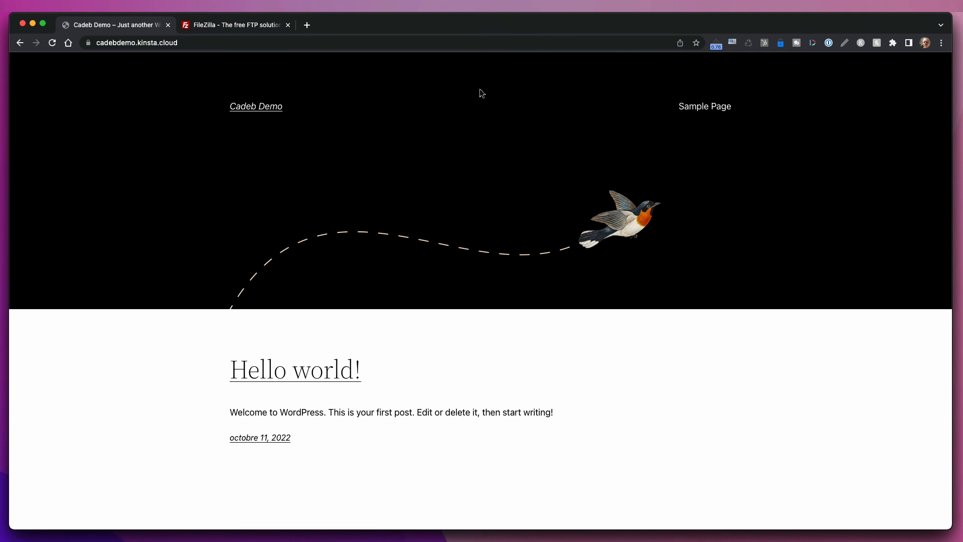
pyautogui.click(460, 45)
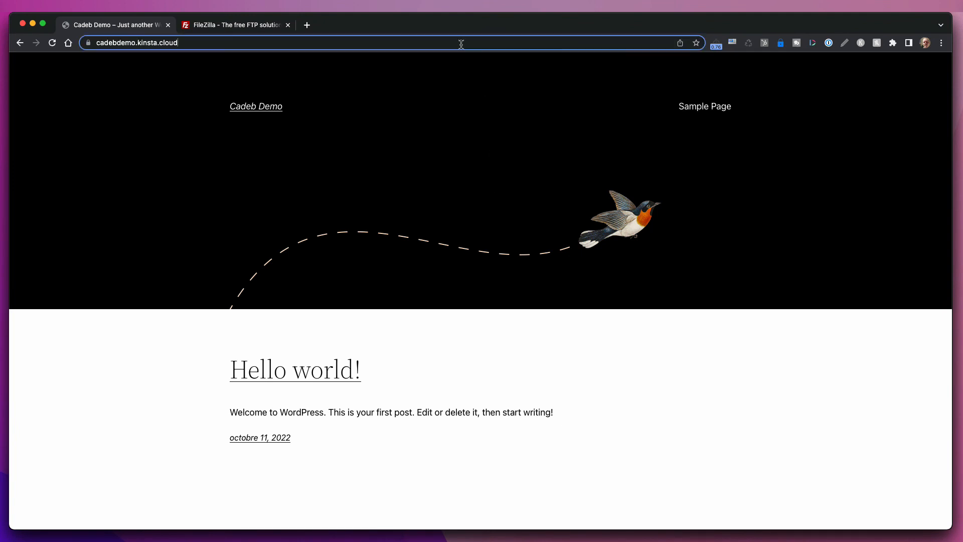
pyautogui.click(747, 44)
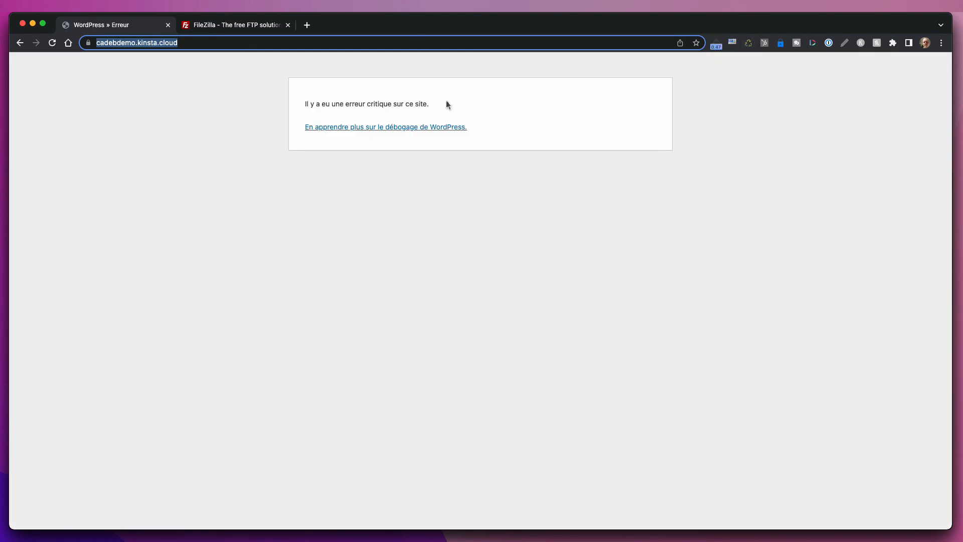
pyautogui.moveTo(446, 104); pyautogui.dragTo(305, 102)
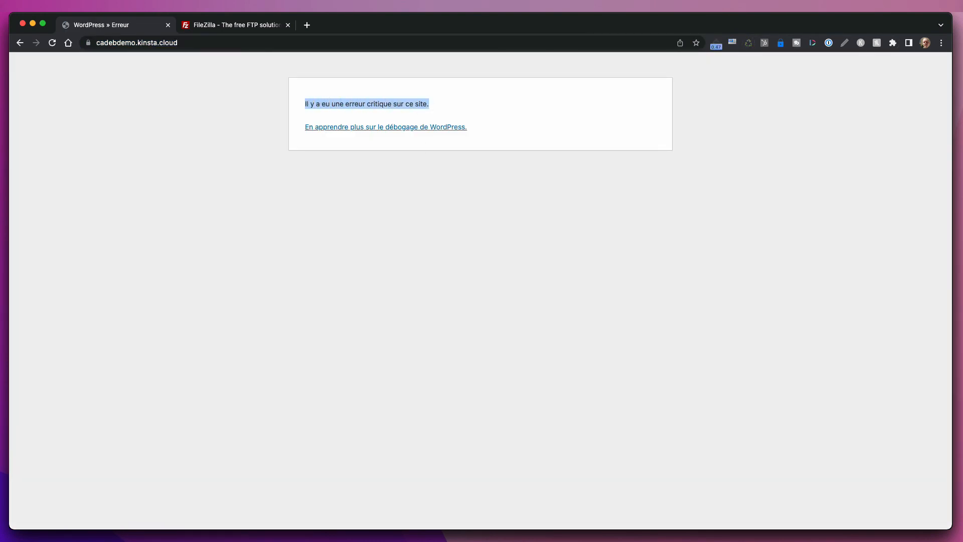
# Return to FileZilla, move hello.php from old back to plugins, and put the wordpress-seo folder into old.
pyautogui.press('super+Tab')
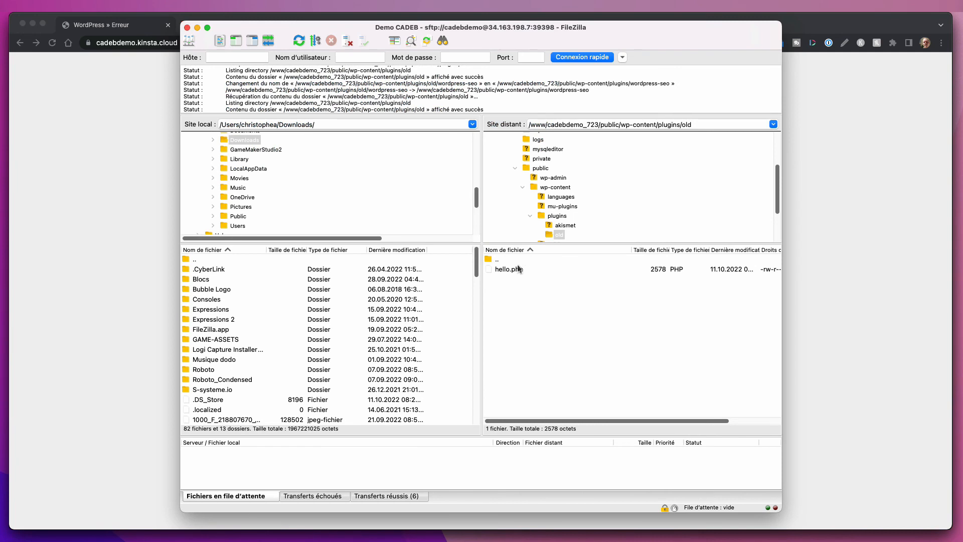
pyautogui.moveTo(518, 269); pyautogui.dragTo(513, 260)
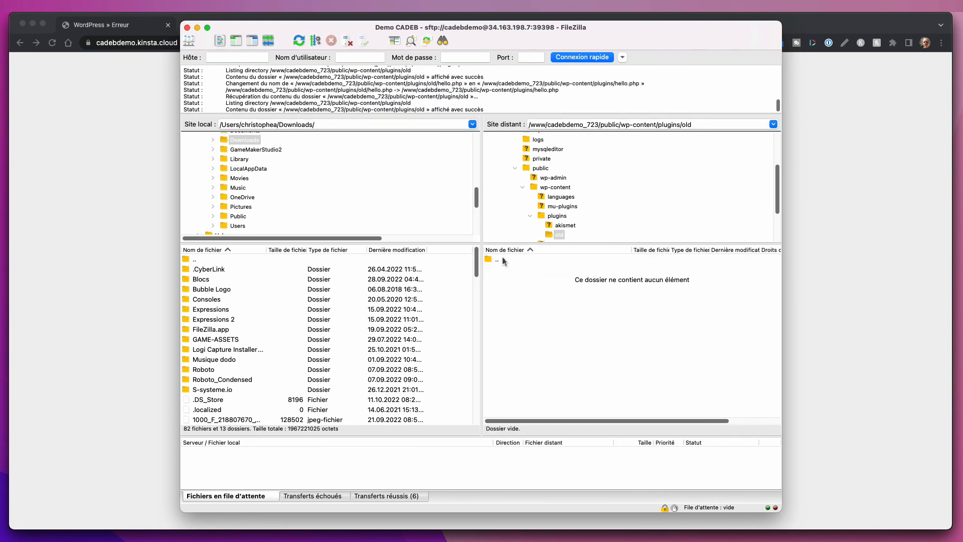
pyautogui.doubleClick(504, 260)
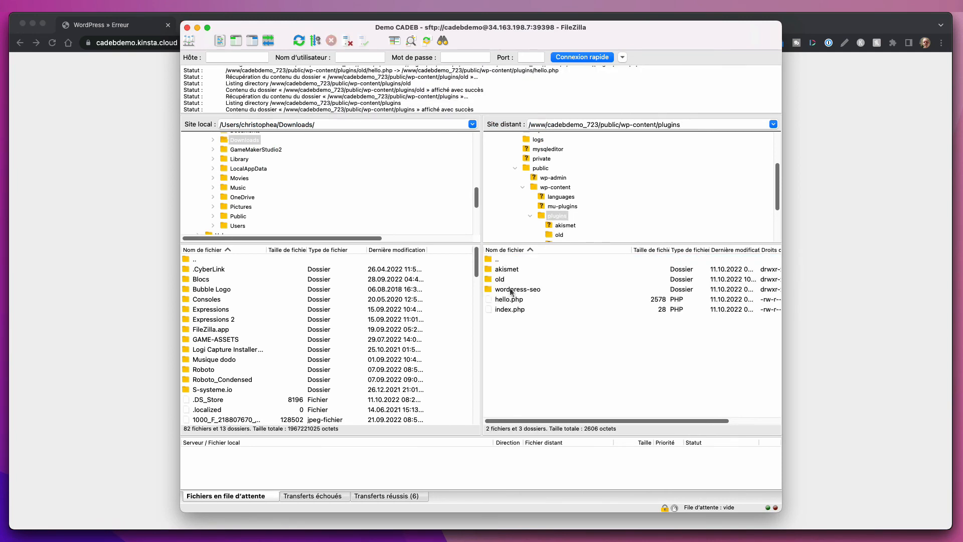
pyautogui.moveTo(512, 291); pyautogui.dragTo(502, 275)
# Switch to Chrome and reload cadebdemo.kinsta.cloud to check the site with only wordpress-seo disabled.
pyautogui.click(842, 209)
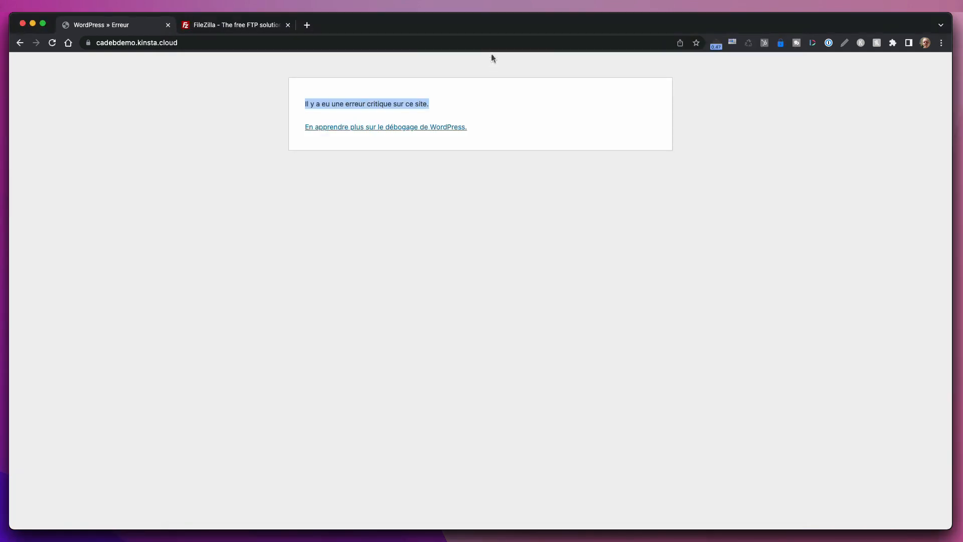
pyautogui.click(490, 39)
pyautogui.press('Return')
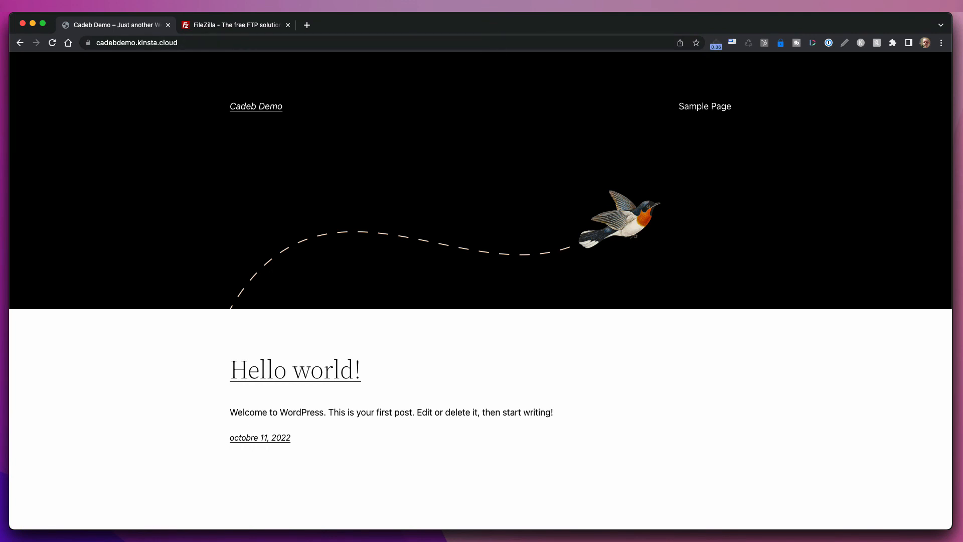
# Return to FileZilla, move wordpress-seo from old back into plugins, and go back to the plugins folder.
pyautogui.press('super+Tab')
pyautogui.doubleClick(493, 281)
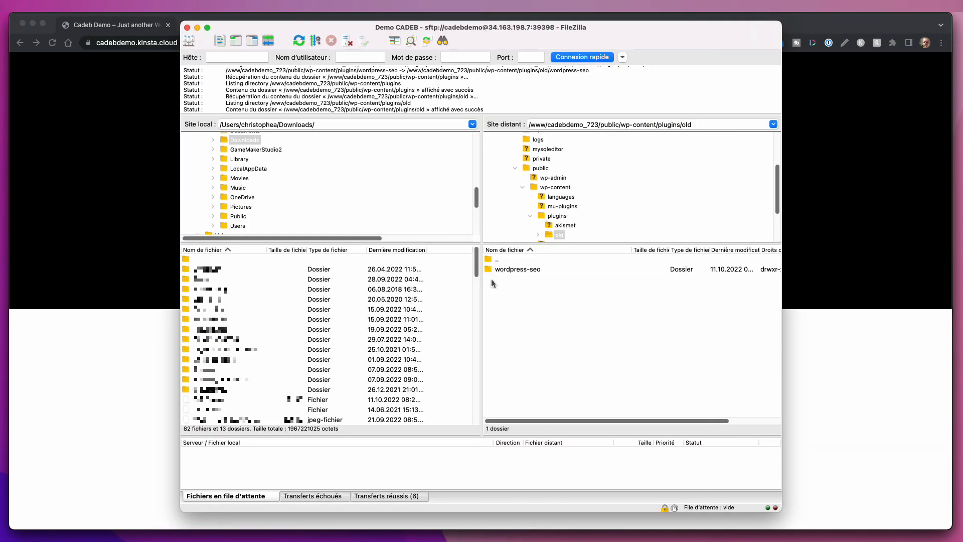
pyautogui.moveTo(489, 267); pyautogui.dragTo(489, 258)
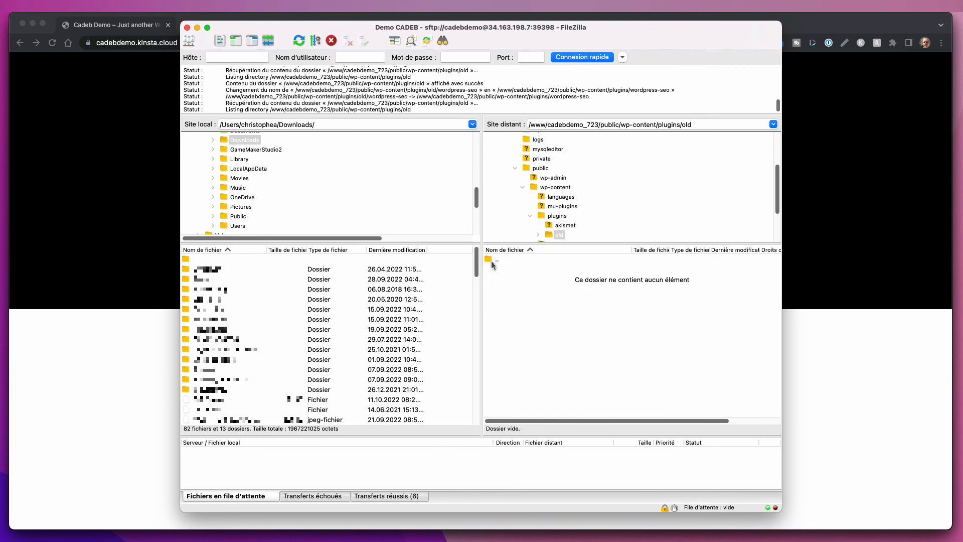
pyautogui.doubleClick(493, 259)
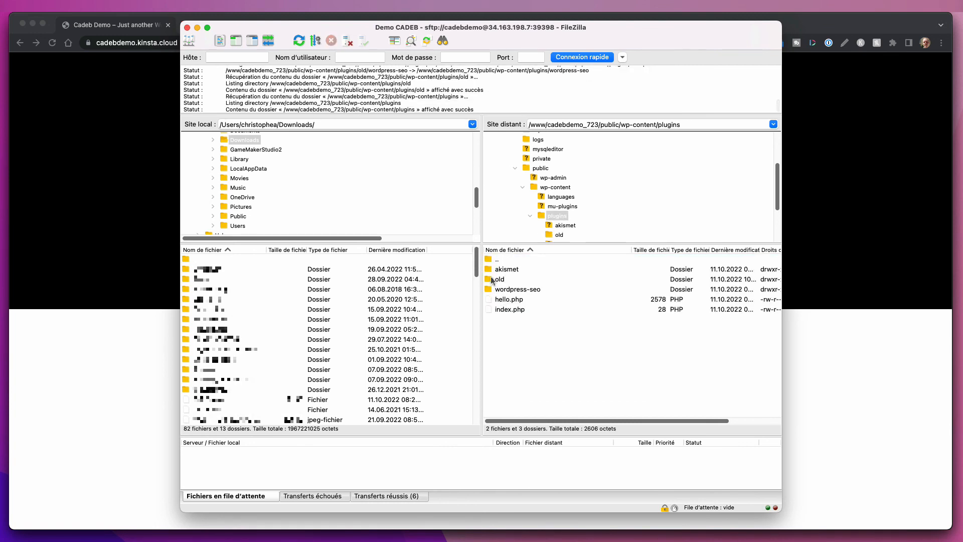
# Delete the emptied old folder from the remote plugins folder.
pyautogui.click(492, 280)
pyautogui.press('Delete')
pyautogui.click(506, 259)
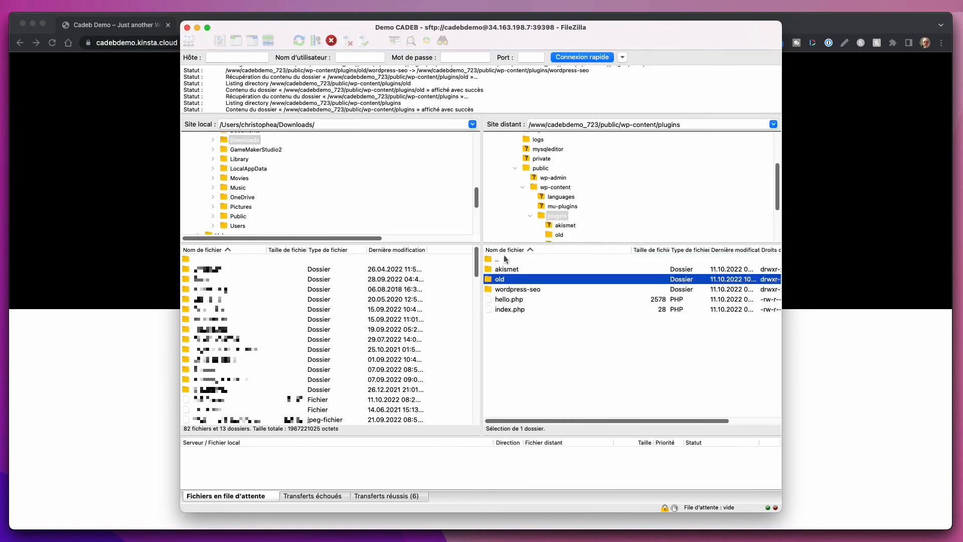